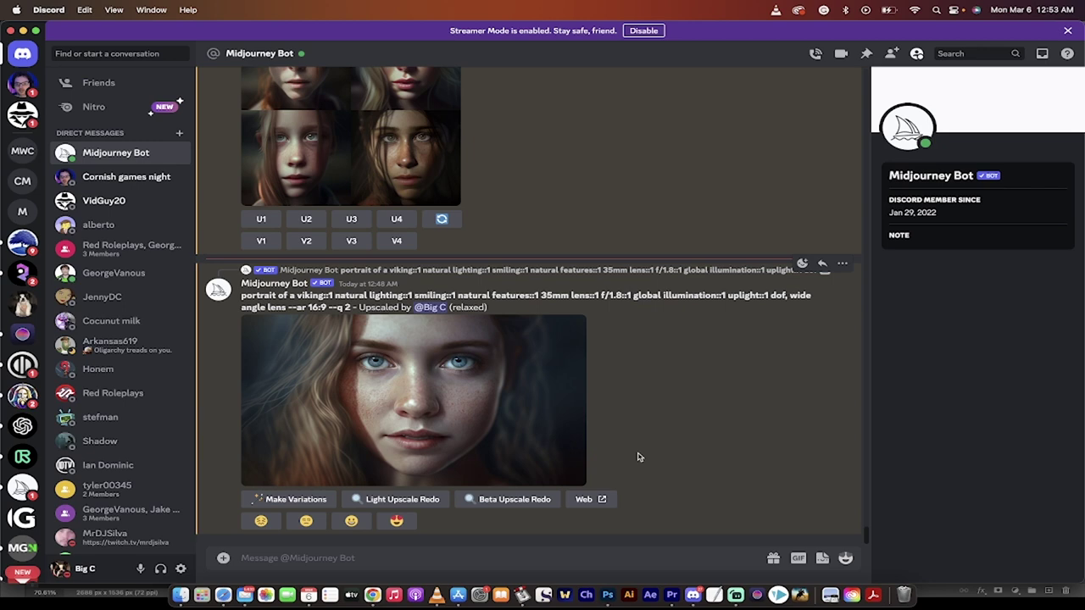
Step: View the latest upscaled portrait enlarged, then close it and scroll up the chat
{"action": "left_click", "coordinate": [488, 422]}
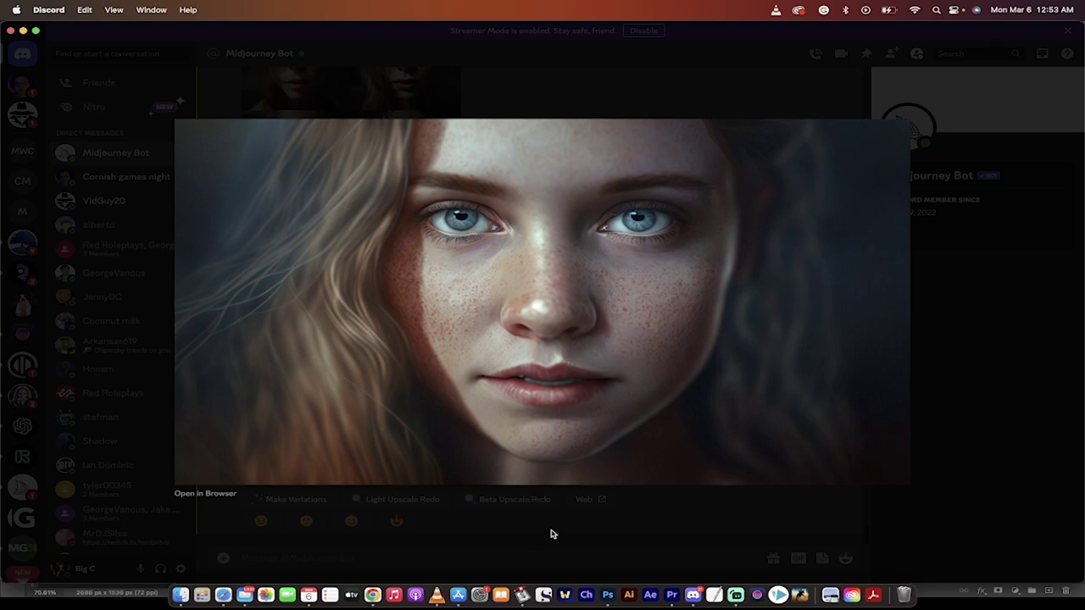
{"action": "left_click", "coordinate": [551, 534]}
{"action": "scroll", "coordinate": [605, 363], "scroll_direction": "down", "scroll_amount": 3}
{"action": "scroll", "coordinate": [605, 364], "scroll_direction": "up", "scroll_amount": 4}
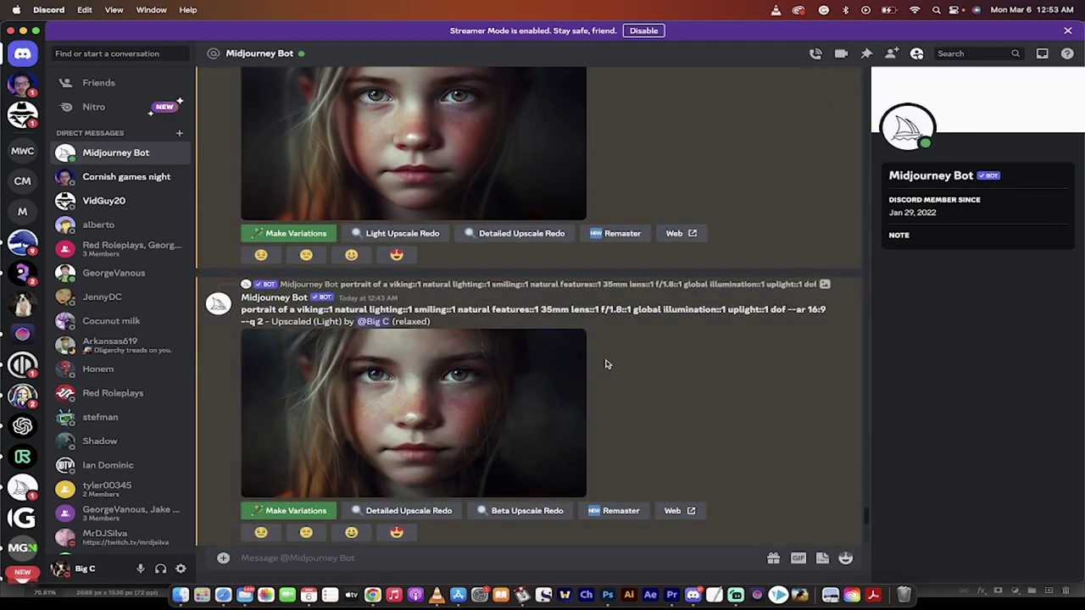
{"action": "scroll", "coordinate": [635, 273], "scroll_direction": "up", "scroll_amount": 3}
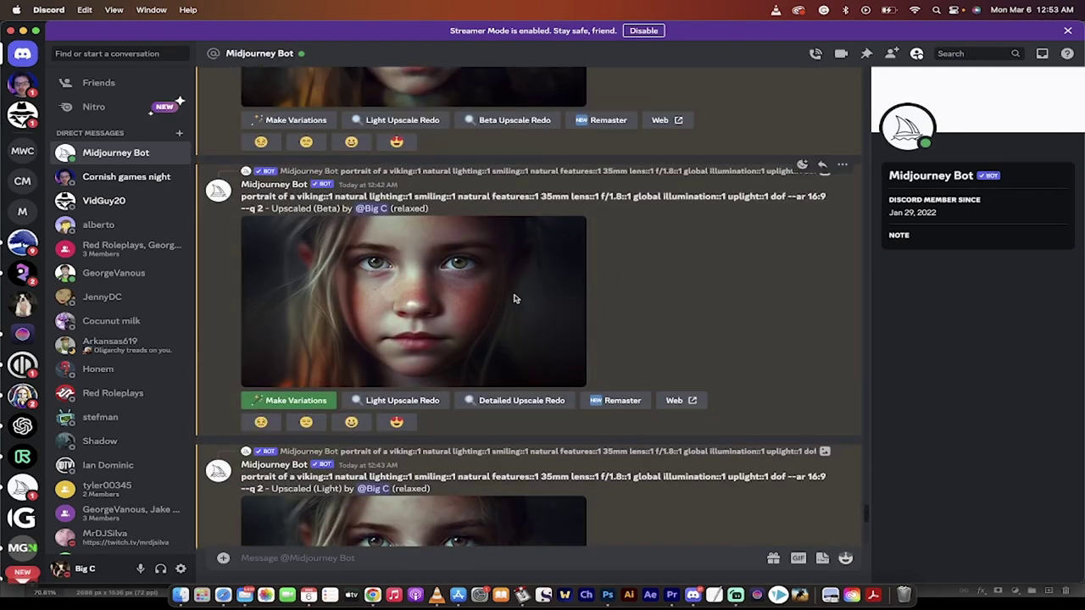
Step: Enlarge the earlier Beta upscale and the freckled portrait to compare them
{"action": "left_click", "coordinate": [556, 307]}
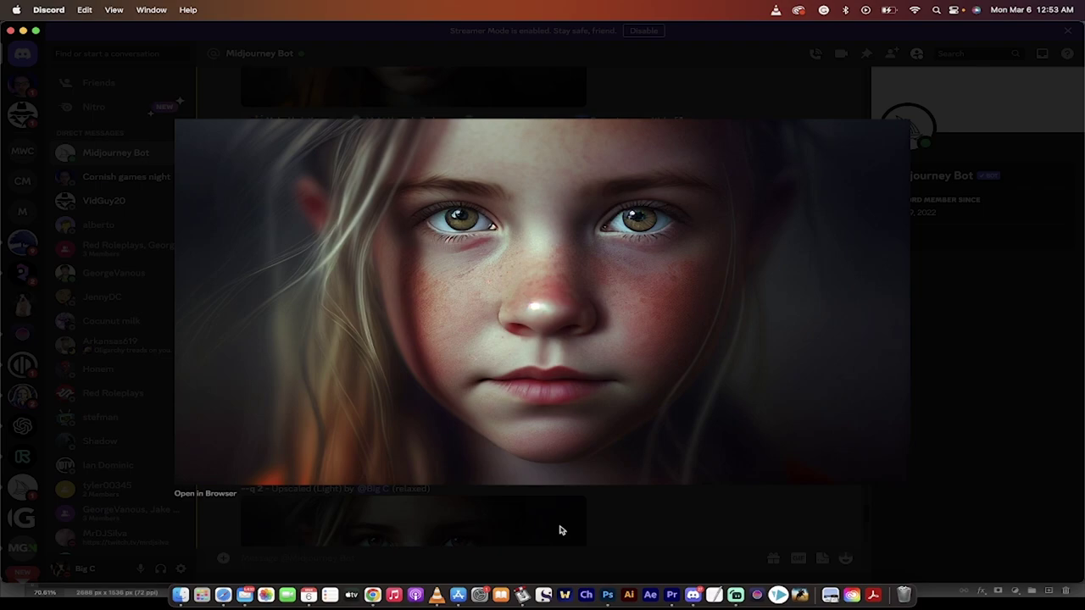
{"action": "left_click", "coordinate": [559, 531]}
{"action": "scroll", "coordinate": [620, 397], "scroll_direction": "down", "scroll_amount": 3}
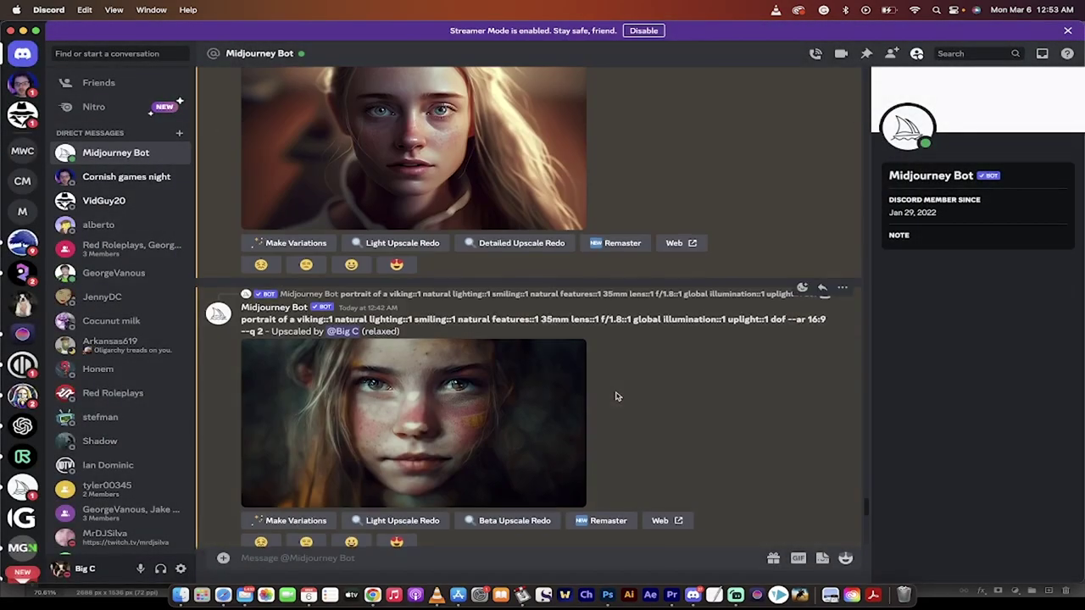
{"action": "scroll", "coordinate": [617, 397], "scroll_direction": "up", "scroll_amount": 3}
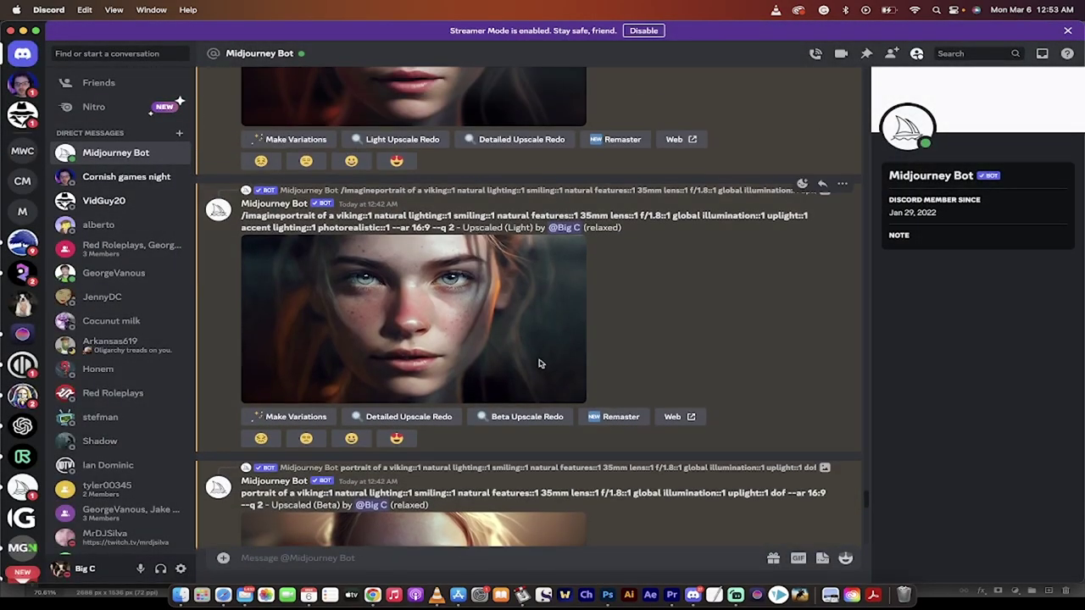
{"action": "left_click", "coordinate": [543, 361]}
{"action": "left_click", "coordinate": [579, 544]}
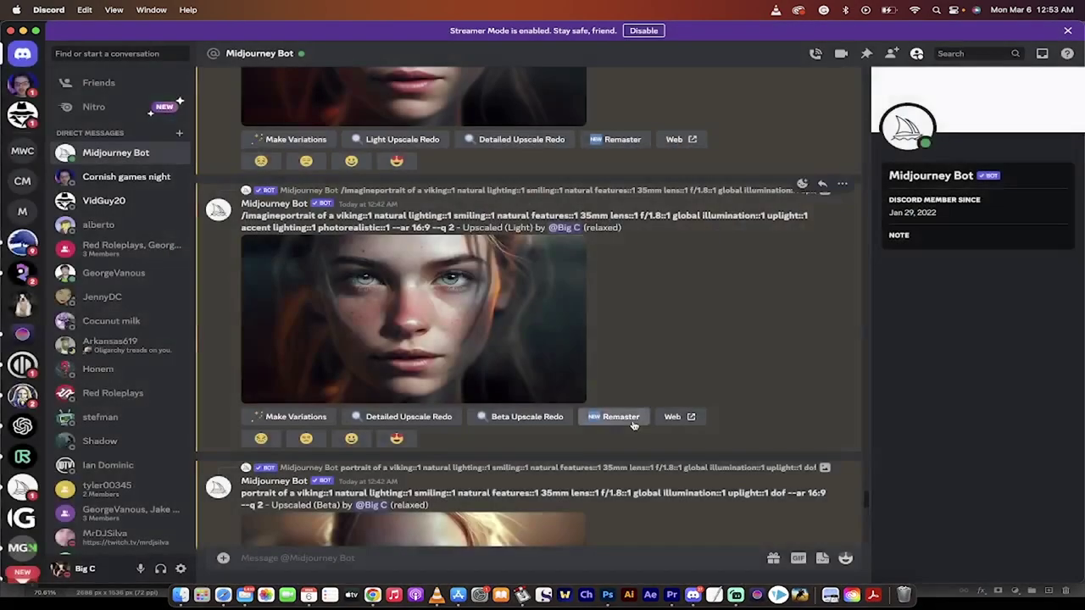
{"action": "scroll", "coordinate": [628, 428], "scroll_direction": "down", "scroll_amount": 3}
{"action": "scroll", "coordinate": [632, 425], "scroll_direction": "down", "scroll_amount": 5}
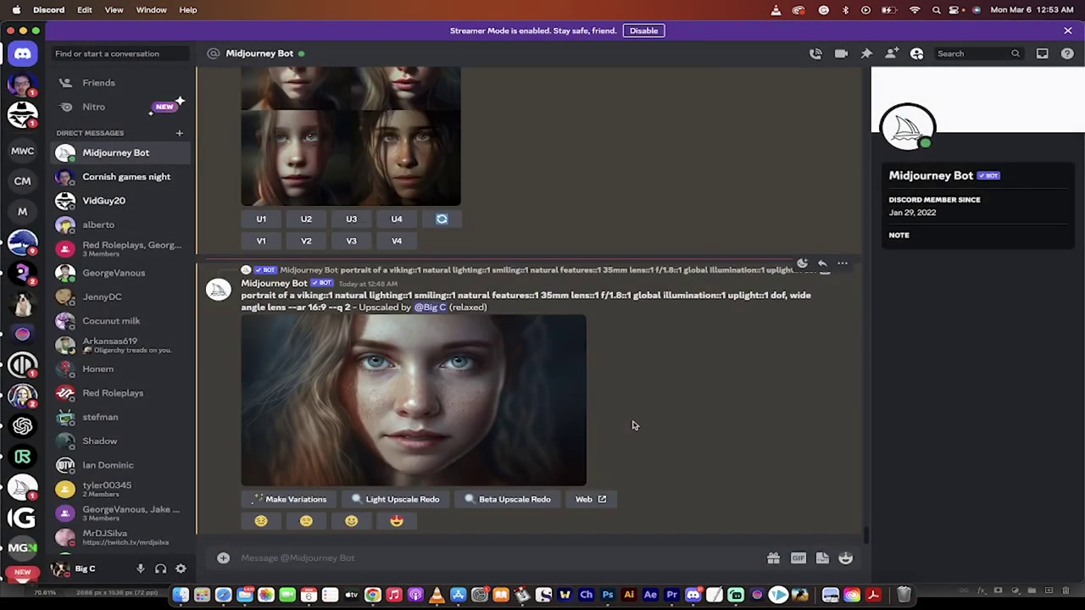
Step: Start an /imagine prompt: 'portrait of a viking man::1 natural lighting::1 smiling::1 natural features::1'
{"action": "left_click", "coordinate": [277, 561]}
{"action": "type", "text": "/imagine"}
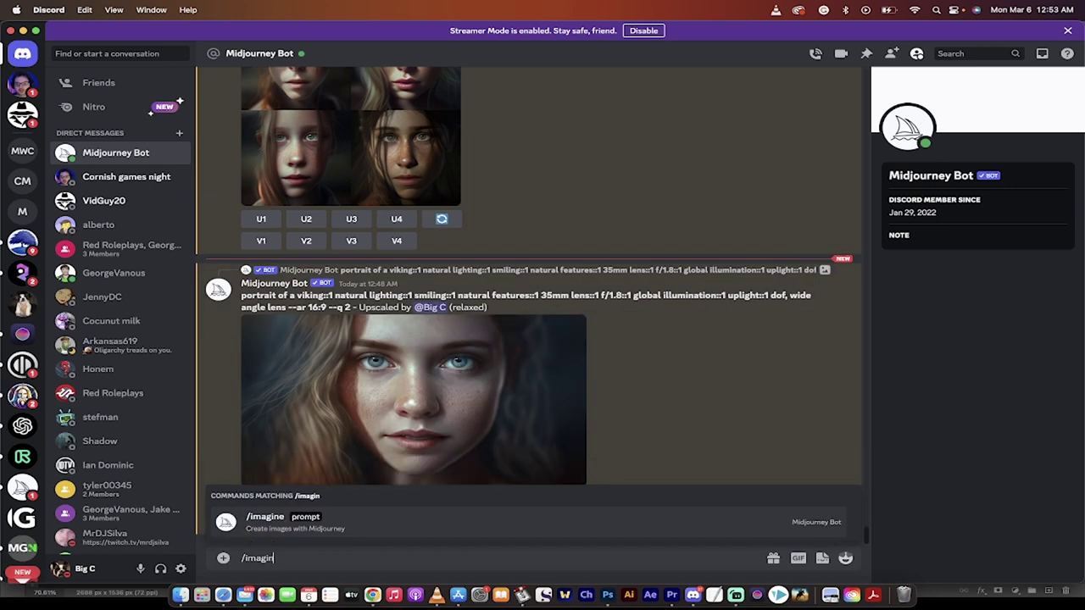
{"action": "key", "text": "Tab"}
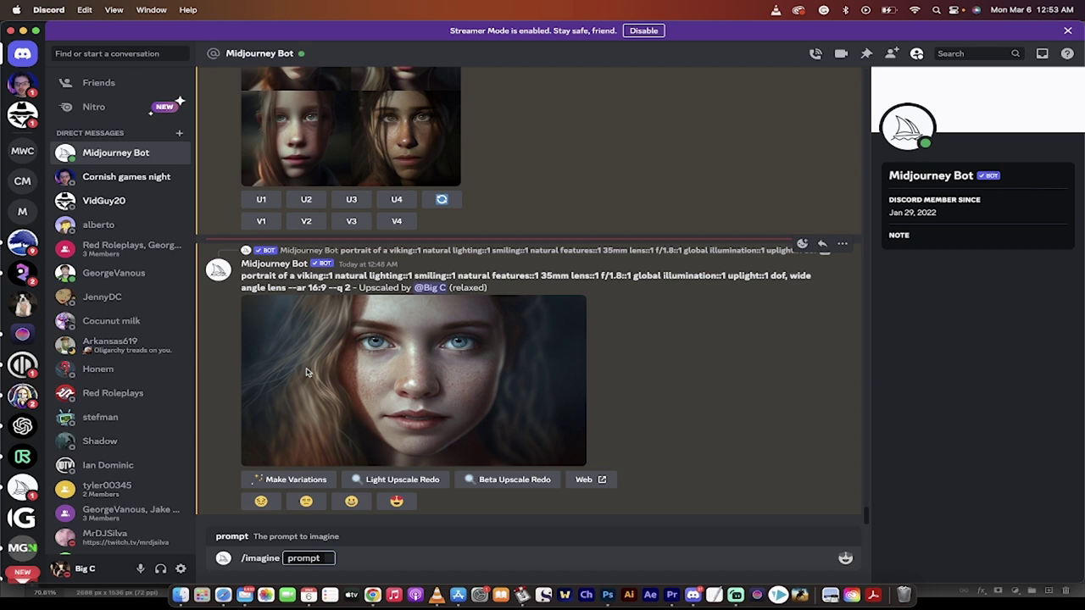
{"action": "type", "text": "port"}
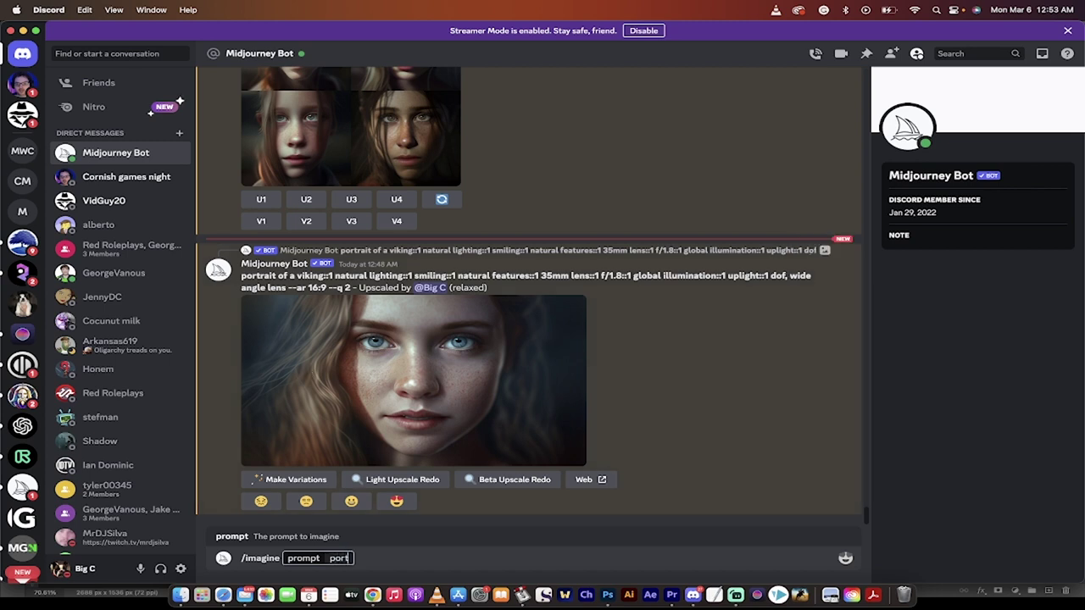
{"action": "type", "text": "rait of a viking man"}
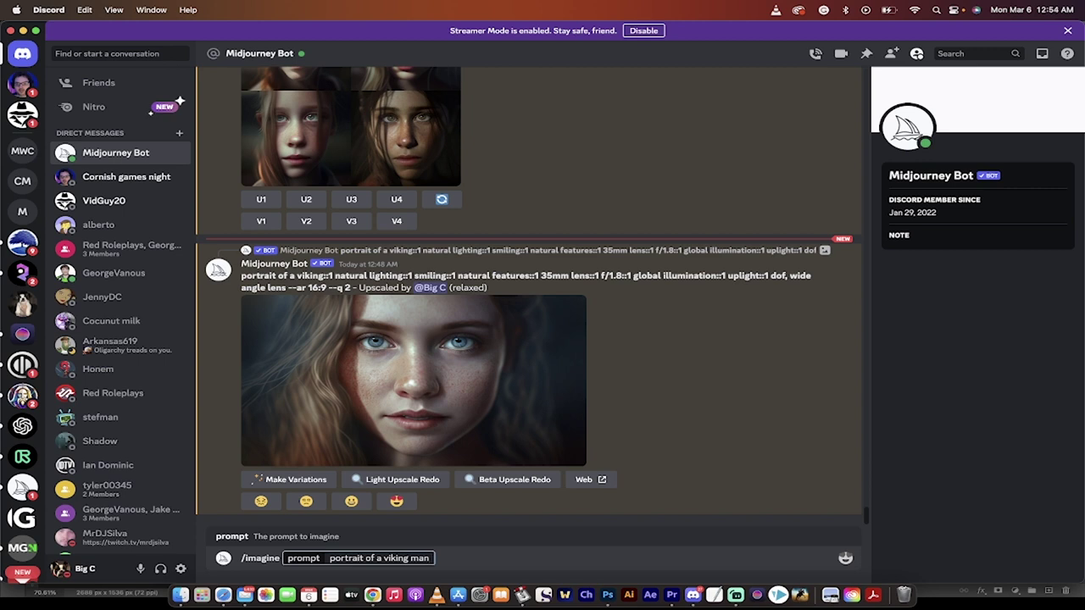
{"action": "type", "text": "::1"}
{"action": "type", "text": "naturaling"}
{"action": "key", "text": "BackSpace"}
{"action": "key", "text": "BackSpace"}
{"action": "key", "text": "BackSpace"}
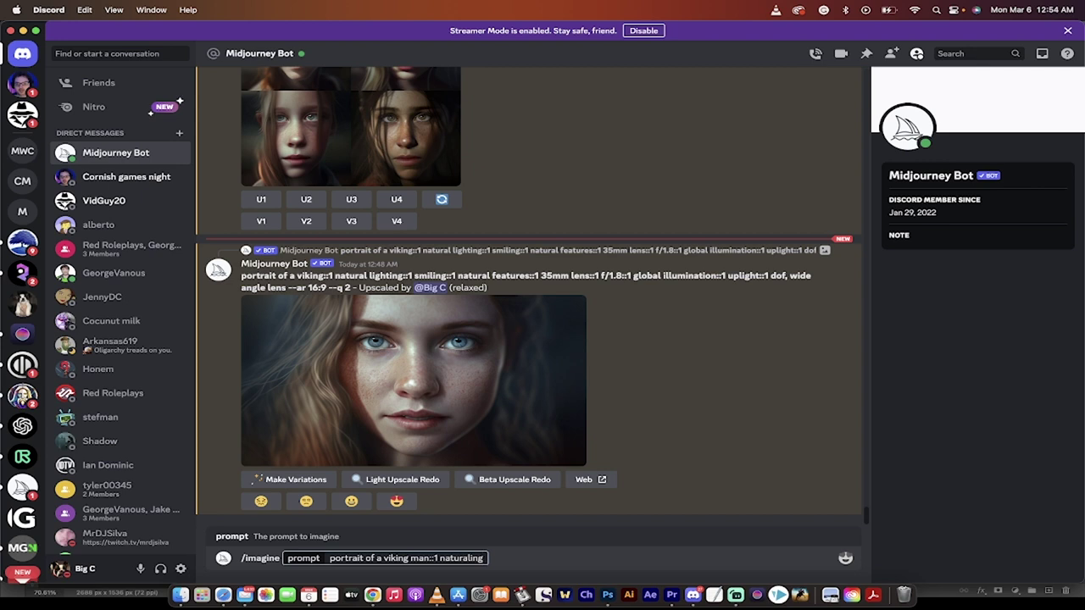
{"action": "type", "text": "lighting::1"}
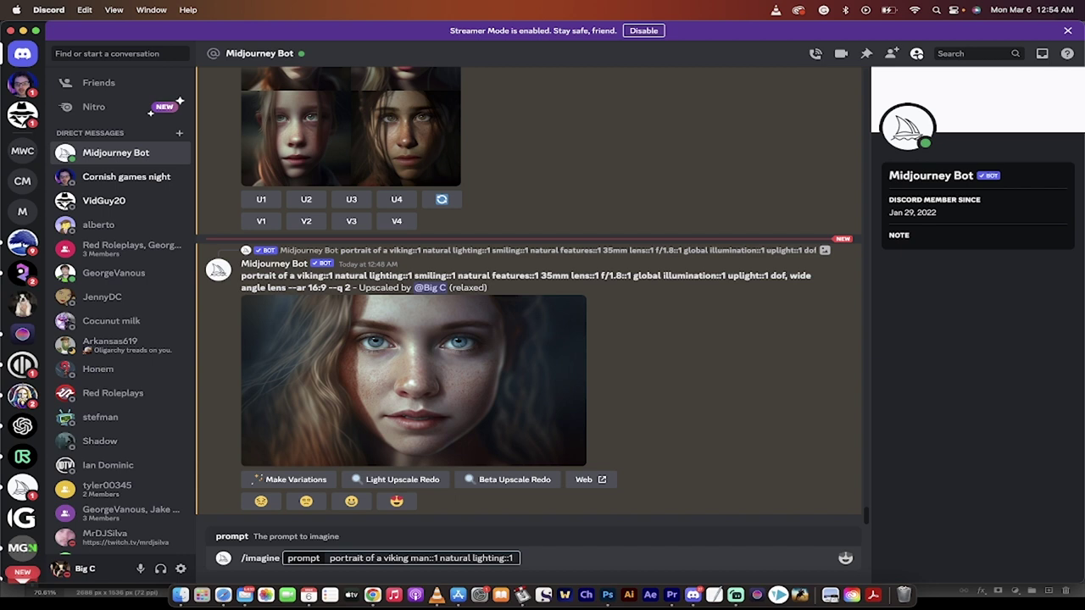
{"action": "type", "text": "smiling::1"}
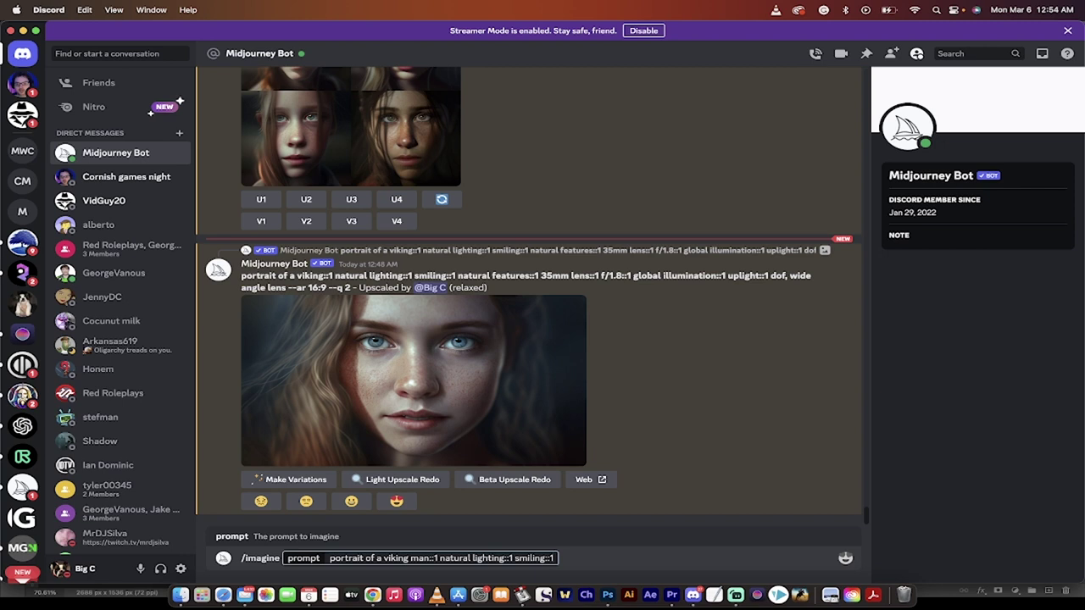
{"action": "type", "text": " natural features::1"}
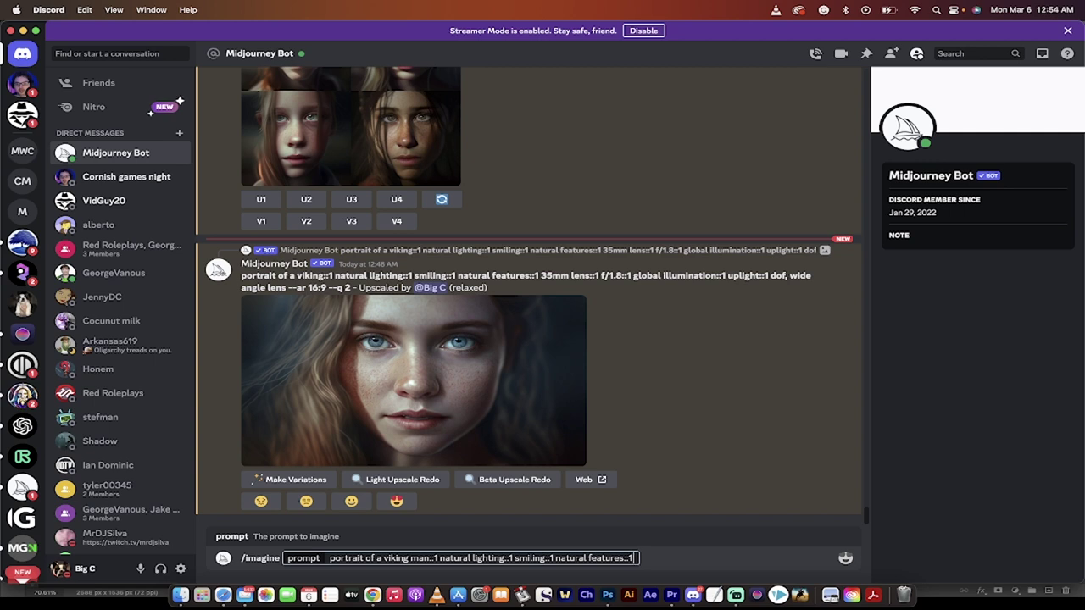
Step: Append '35mm lens::1 global illumination::1 uplight::1 dof --ar 16:9 --q 2' and send the prompt
{"action": "type", "text": "35mm lens::1"}
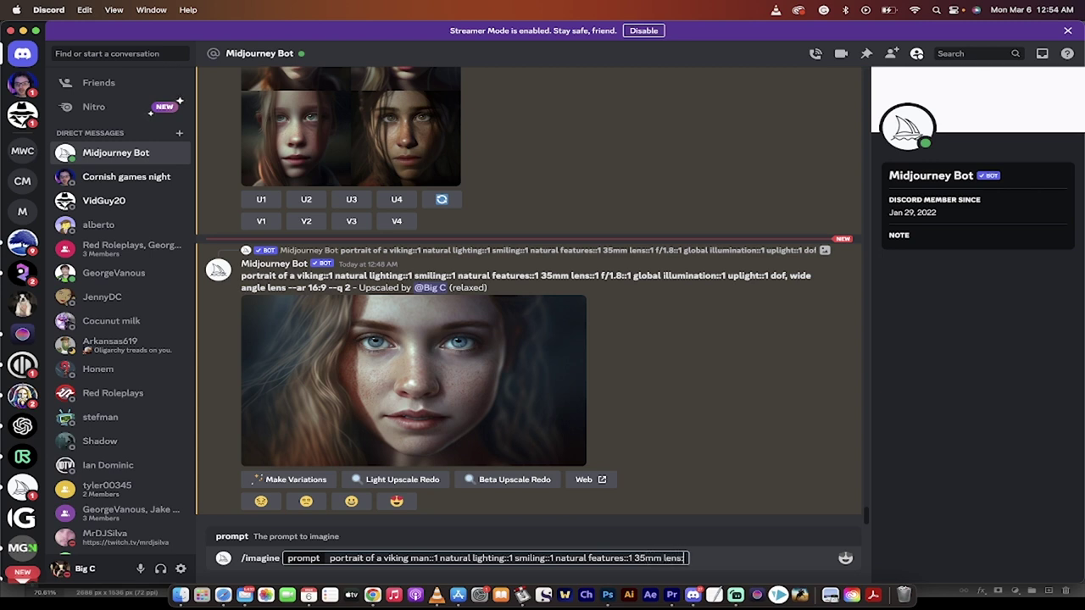
{"action": "type", "text": " global illumin"}
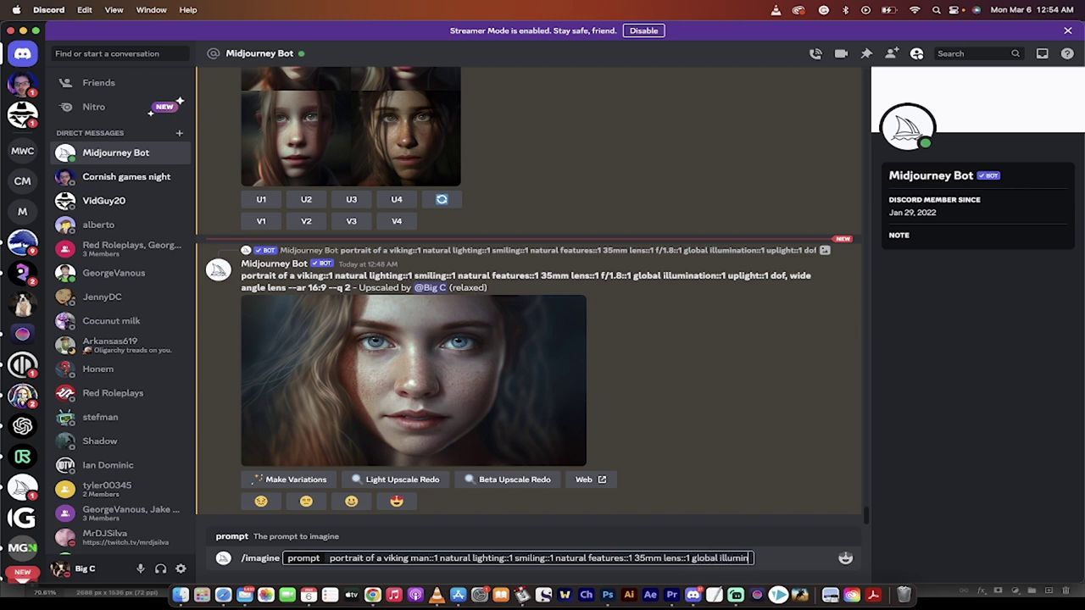
{"action": "type", "text": "ation::1"}
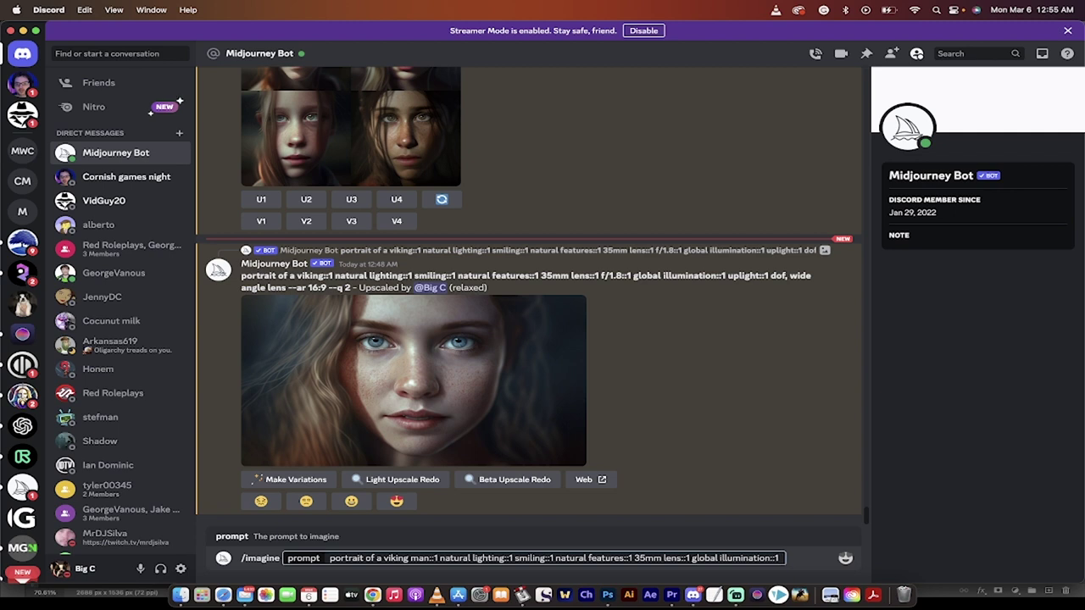
{"action": "type", "text": "uplight::1"}
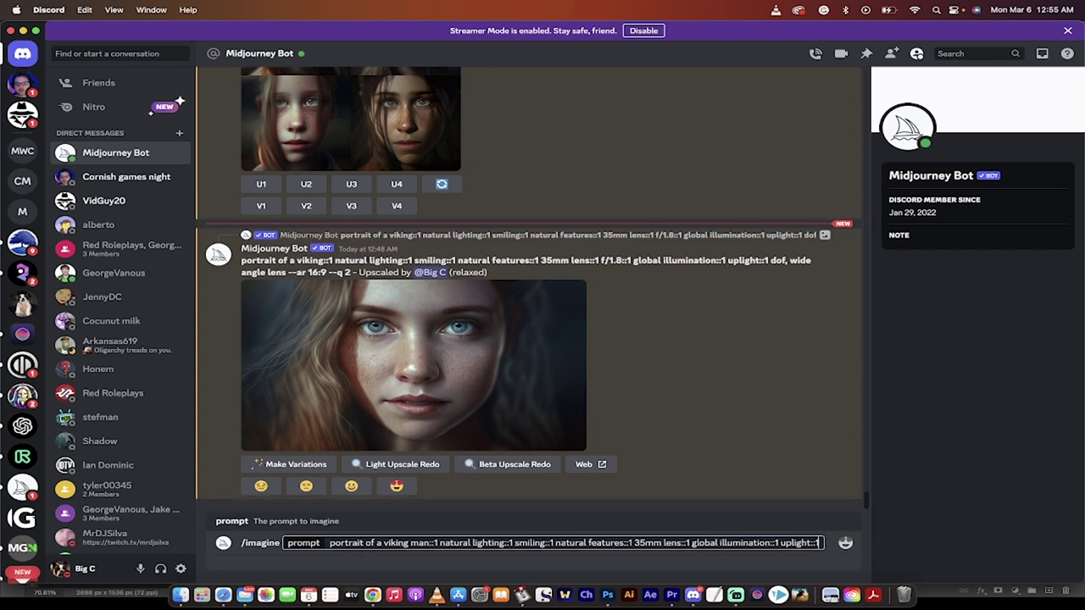
{"action": "type", "text": " dof"}
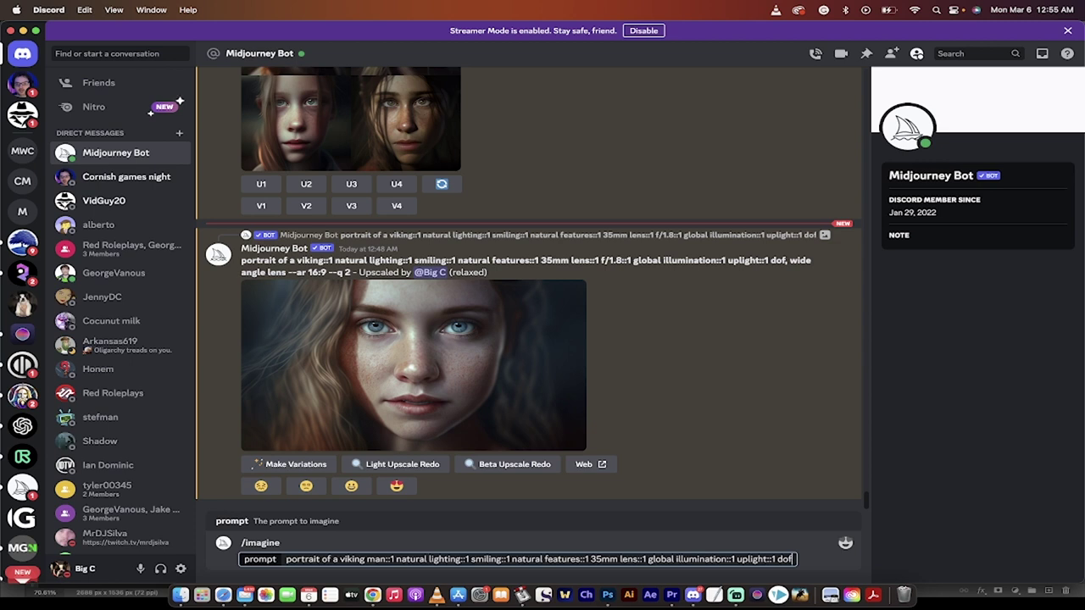
{"action": "type", "text": "--ar"}
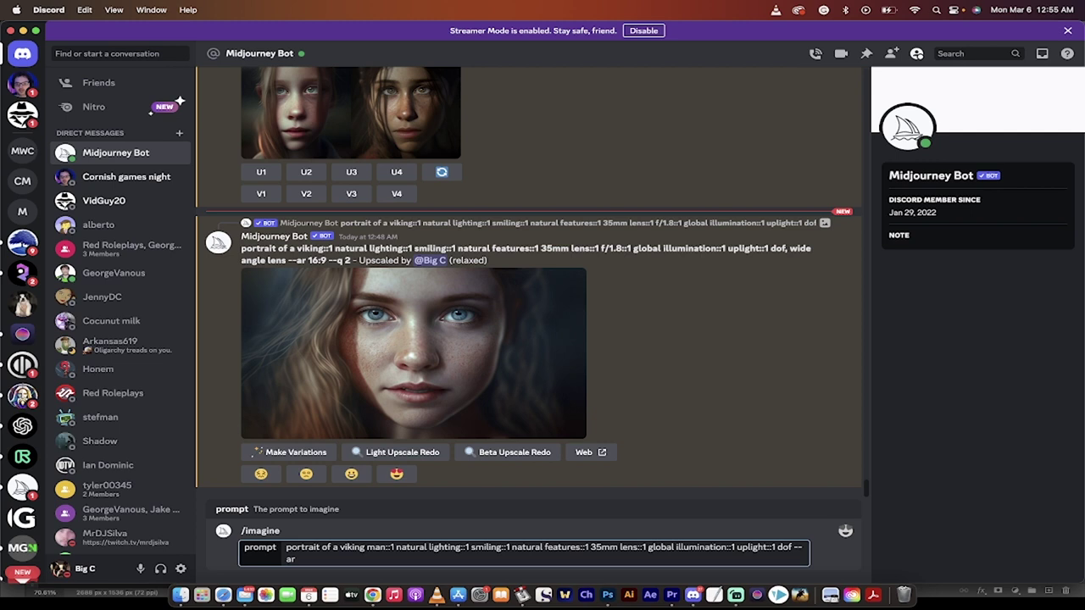
{"action": "type", "text": " 16:9"}
{"action": "type", "text": "--q 2"}
{"action": "key", "text": "Return"}
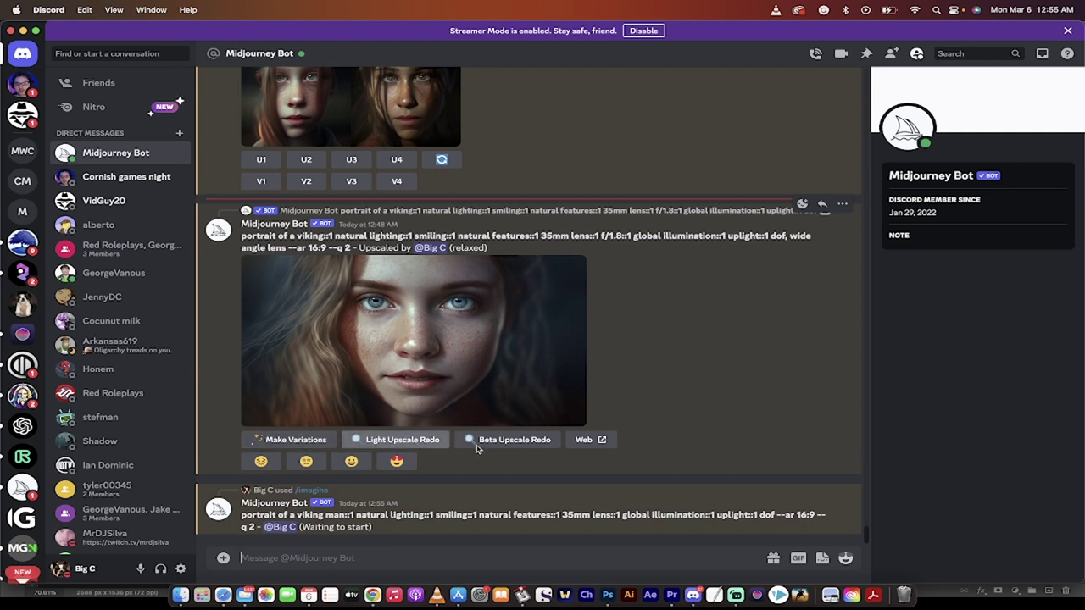
Step: Preview the upscaled portrait enlarged while the new viking grid starts rendering
{"action": "left_click", "coordinate": [520, 372]}
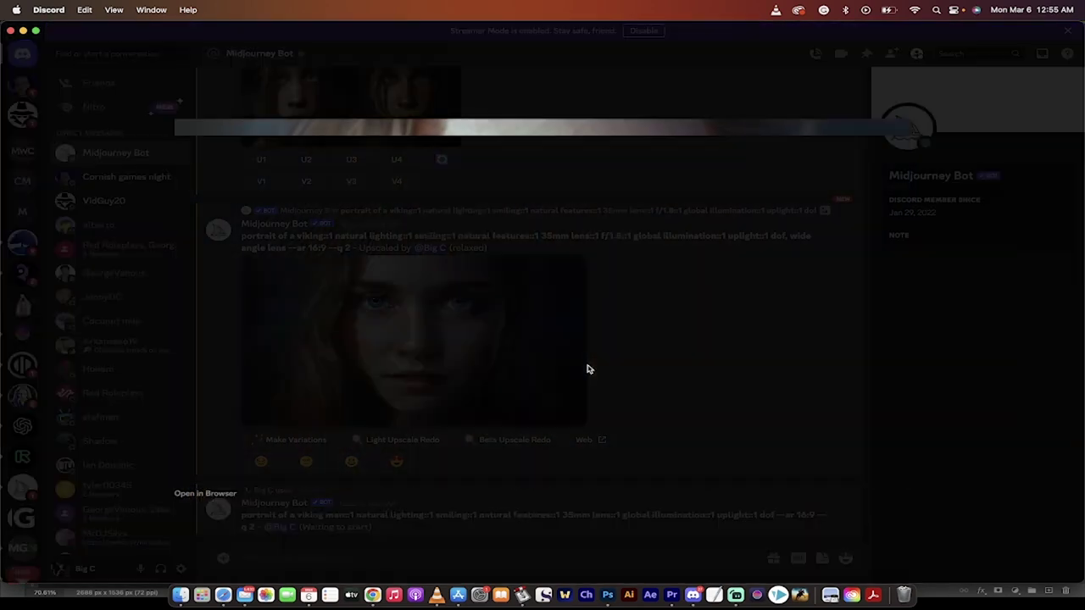
{"action": "left_click", "coordinate": [568, 545]}
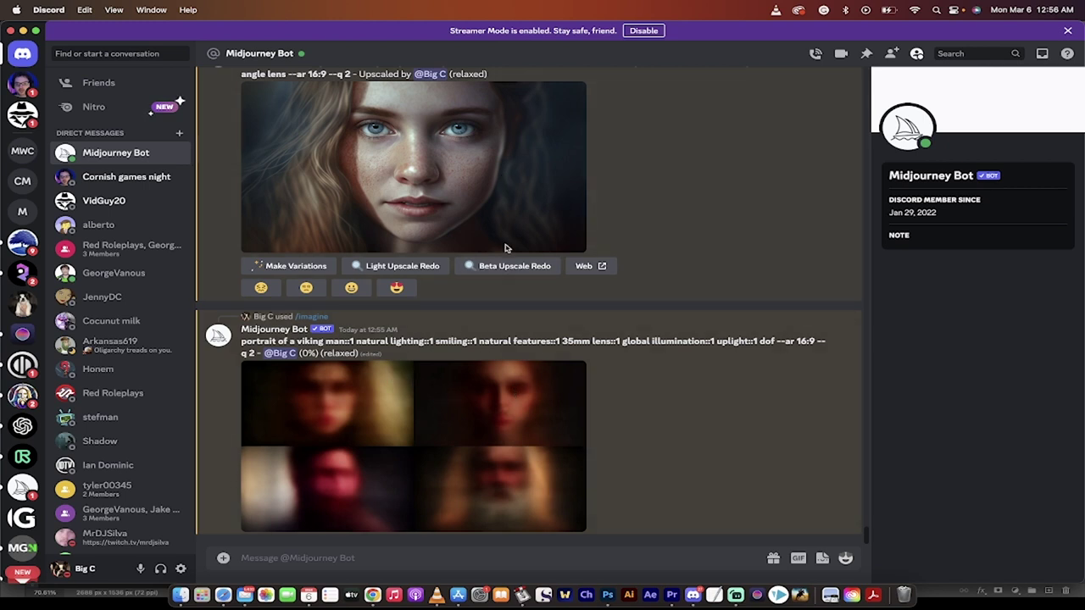
Step: Save the enlarged freckled portrait image to the Desktop
{"action": "left_click", "coordinate": [485, 195]}
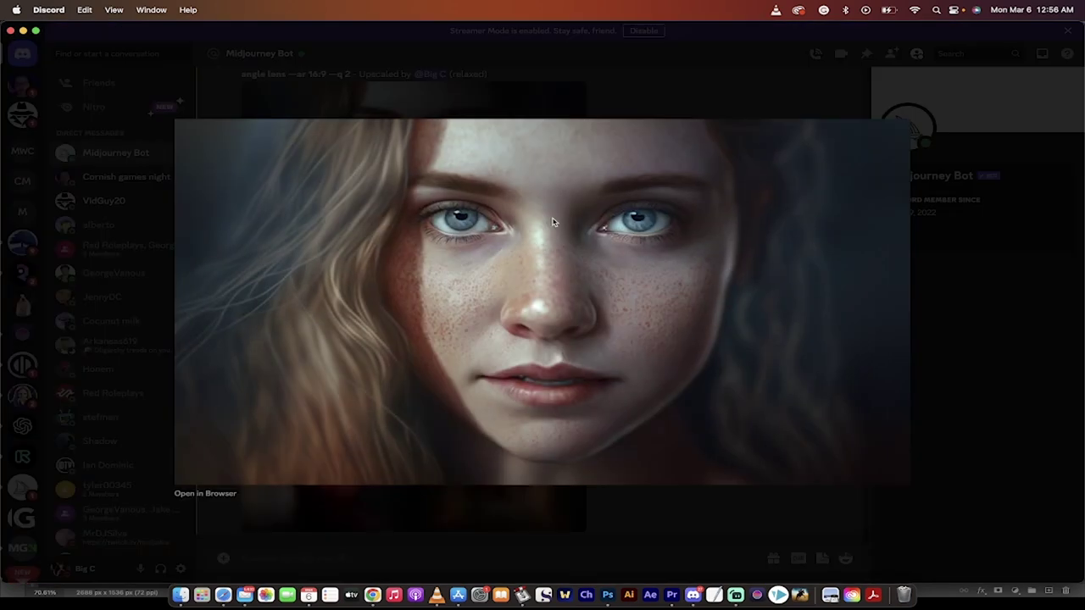
{"action": "right_click", "coordinate": [567, 245]}
{"action": "left_click", "coordinate": [583, 271]}
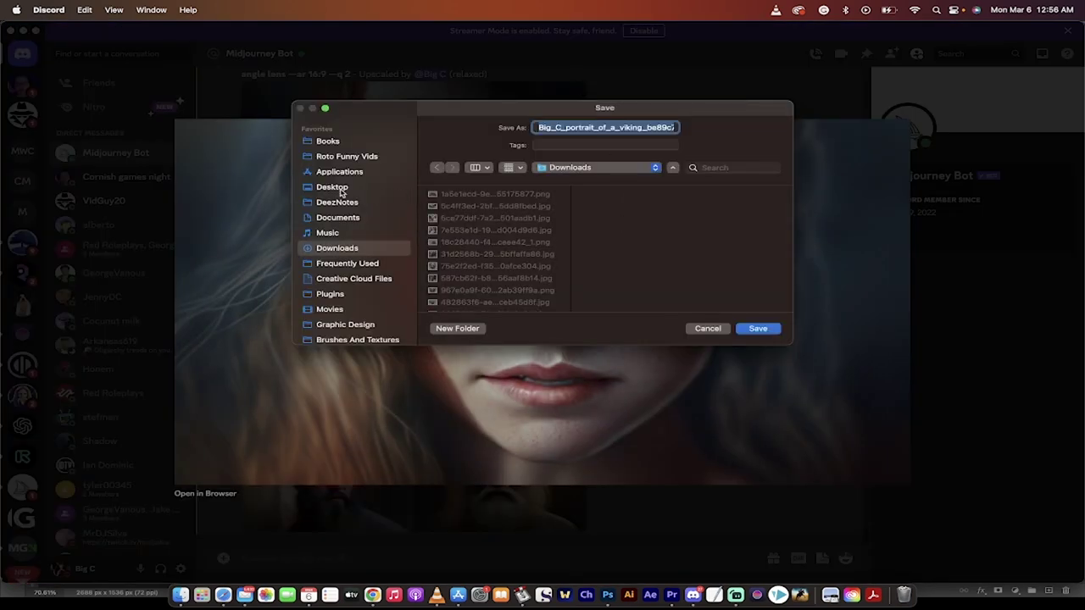
{"action": "left_click", "coordinate": [341, 190]}
{"action": "left_click", "coordinate": [749, 334]}
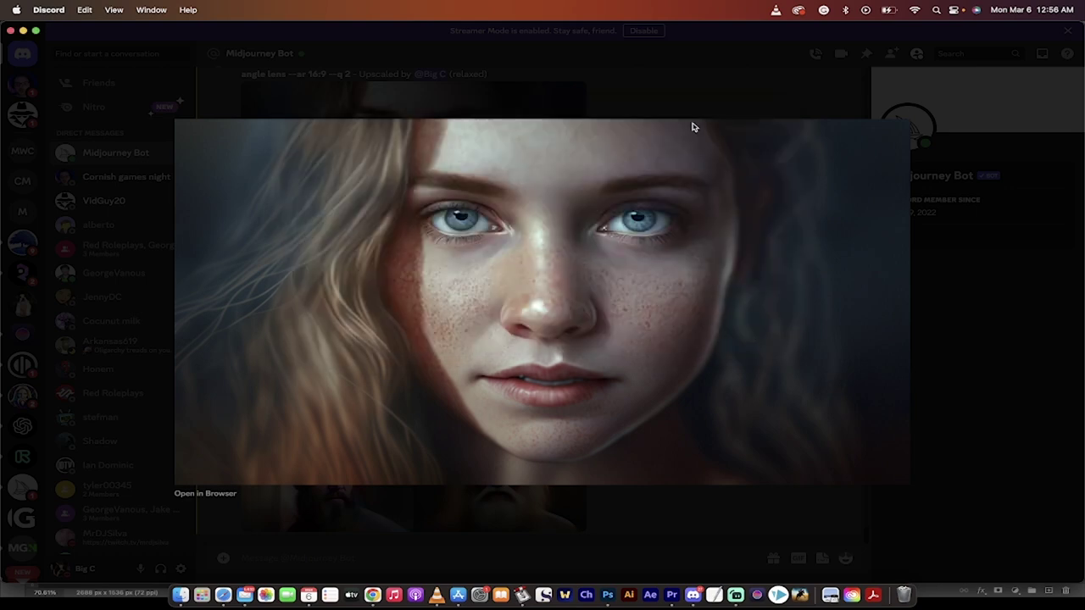
{"action": "left_click", "coordinate": [643, 100]}
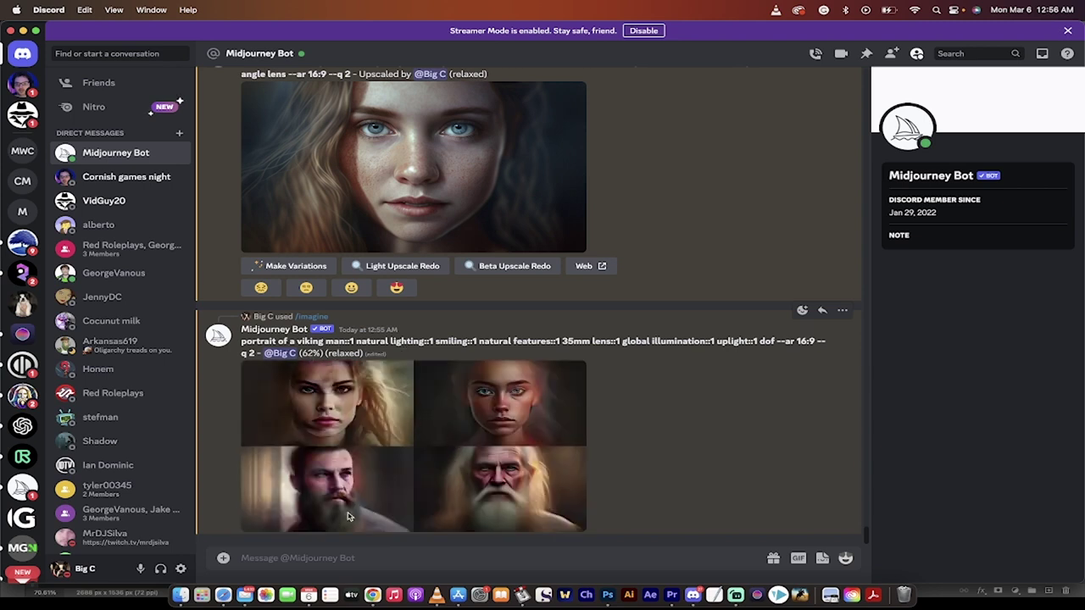
Step: Drag the saved portrait PNG from the Finder Desktop into Photoshop to open it
{"action": "left_click", "coordinate": [180, 596]}
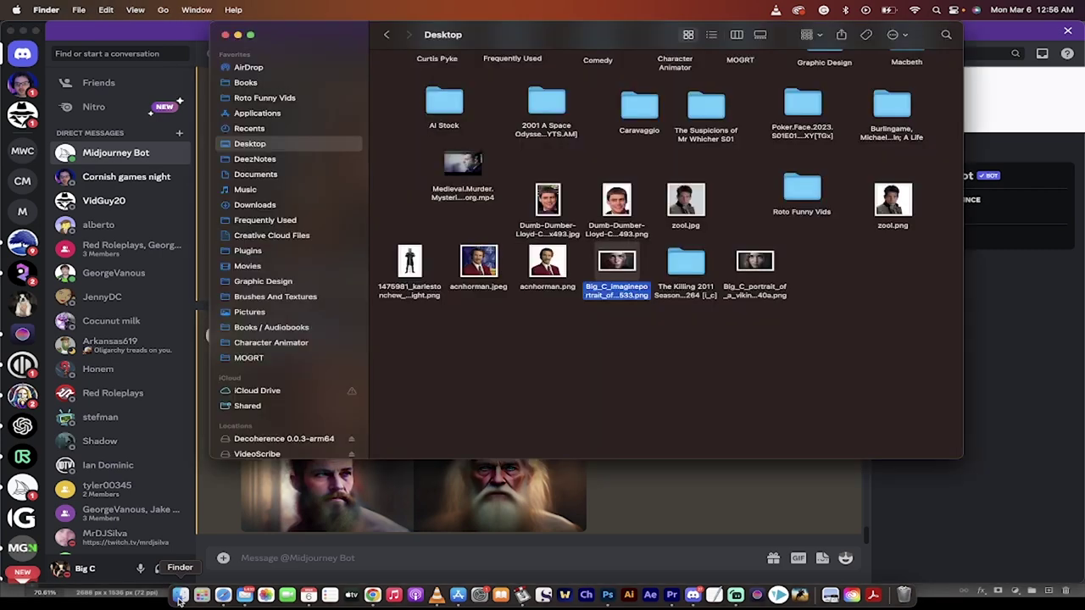
{"action": "left_click", "coordinate": [732, 280]}
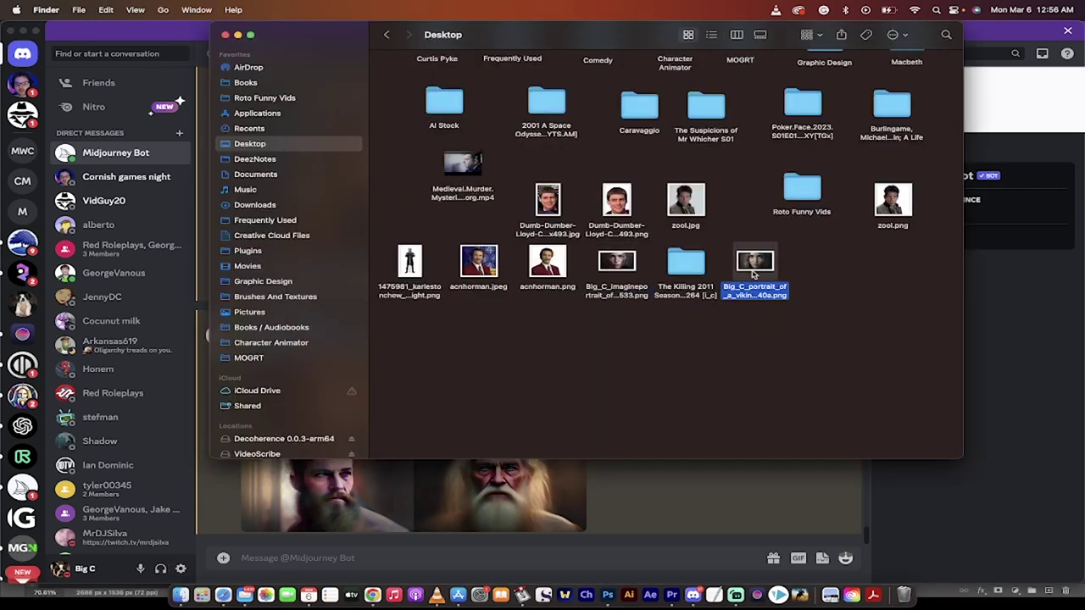
{"action": "left_click", "coordinate": [607, 595]}
{"action": "left_click", "coordinate": [513, 149]}
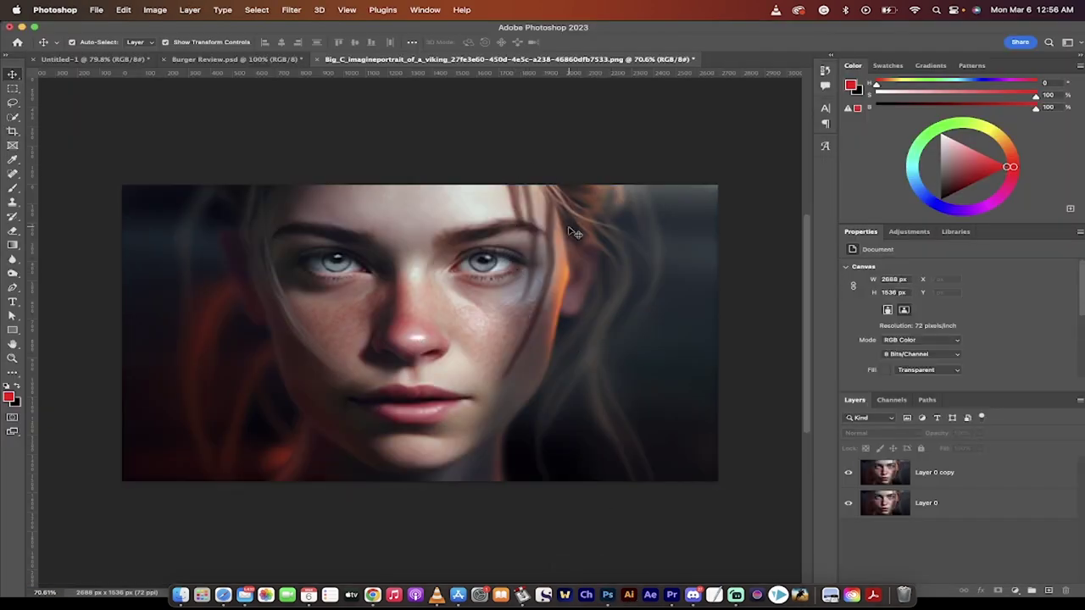
{"action": "key", "text": "super+Tab"}
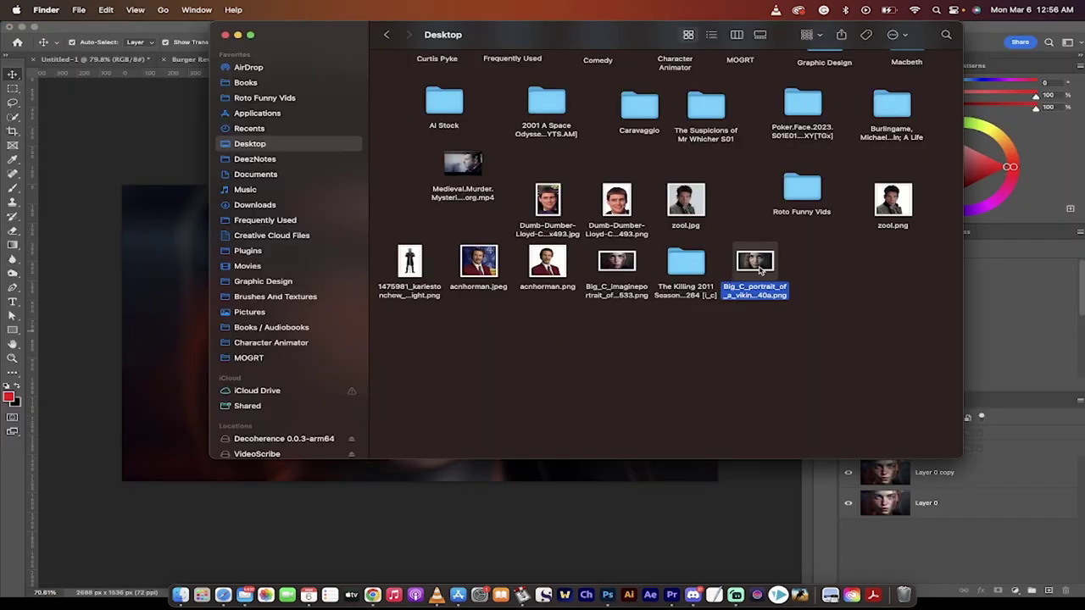
{"action": "key", "text": "super+Tab"}
{"action": "mouse_move", "coordinate": [759, 267]}
{"action": "left_mouse_down"}
{"action": "mouse_move", "coordinate": [745, 191]}
{"action": "mouse_move", "coordinate": [761, 58]}
{"action": "mouse_move", "coordinate": [761, 269]}
{"action": "left_mouse_up"}
Step: Unlock the Background layer into Layer 0, fit the portrait in view, and reselect Layer 0
{"action": "key", "text": "super+plus"}
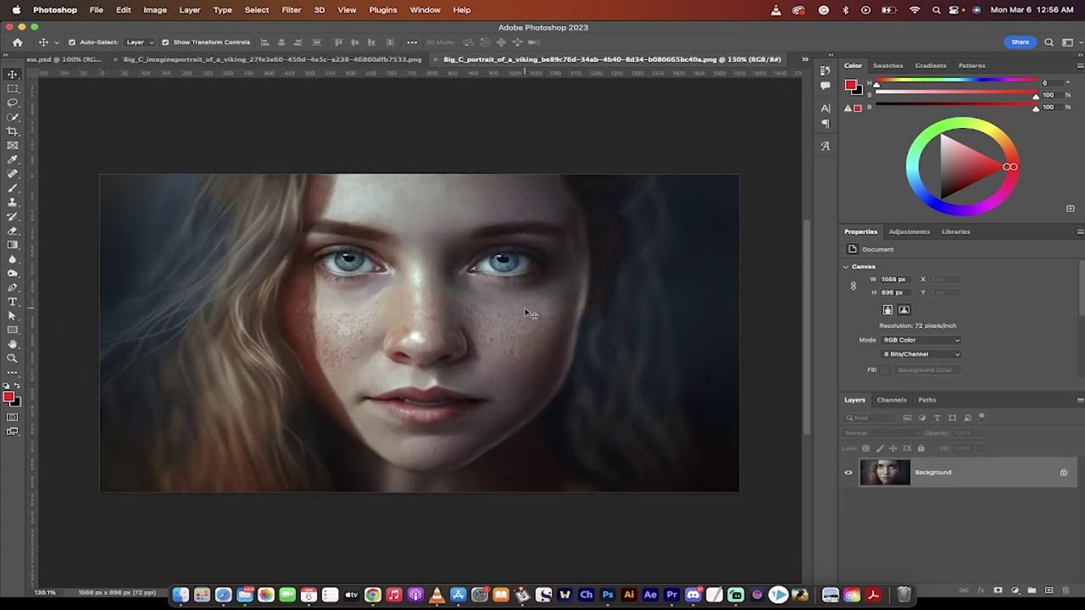
{"action": "double_click", "coordinate": [1063, 475]}
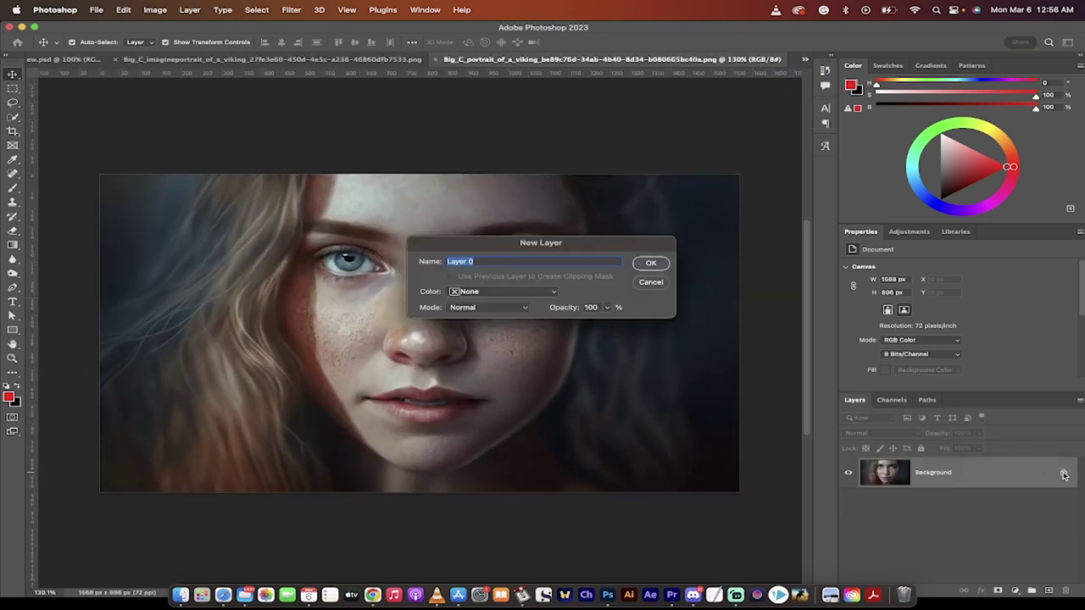
{"action": "left_click", "coordinate": [653, 283]}
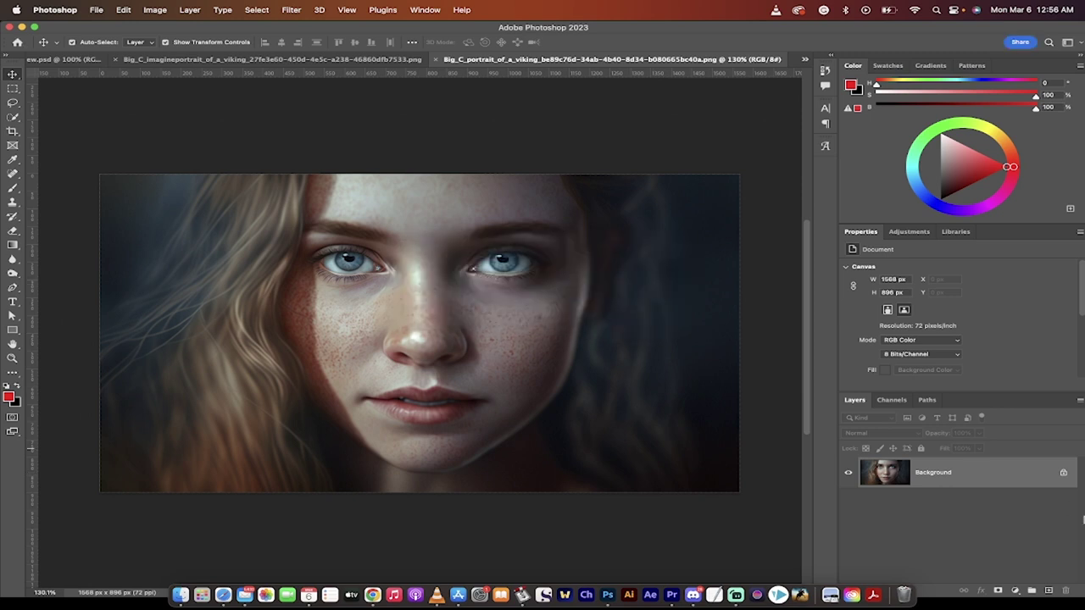
{"action": "left_click", "coordinate": [1064, 475]}
{"action": "key", "text": "super+equal"}
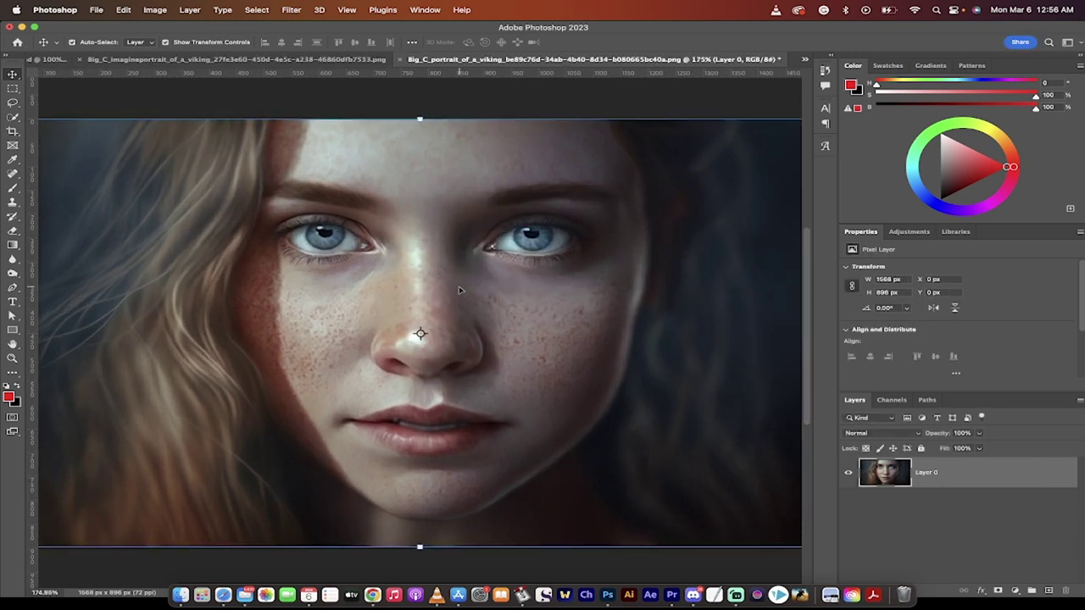
{"action": "key", "text": "super+minus"}
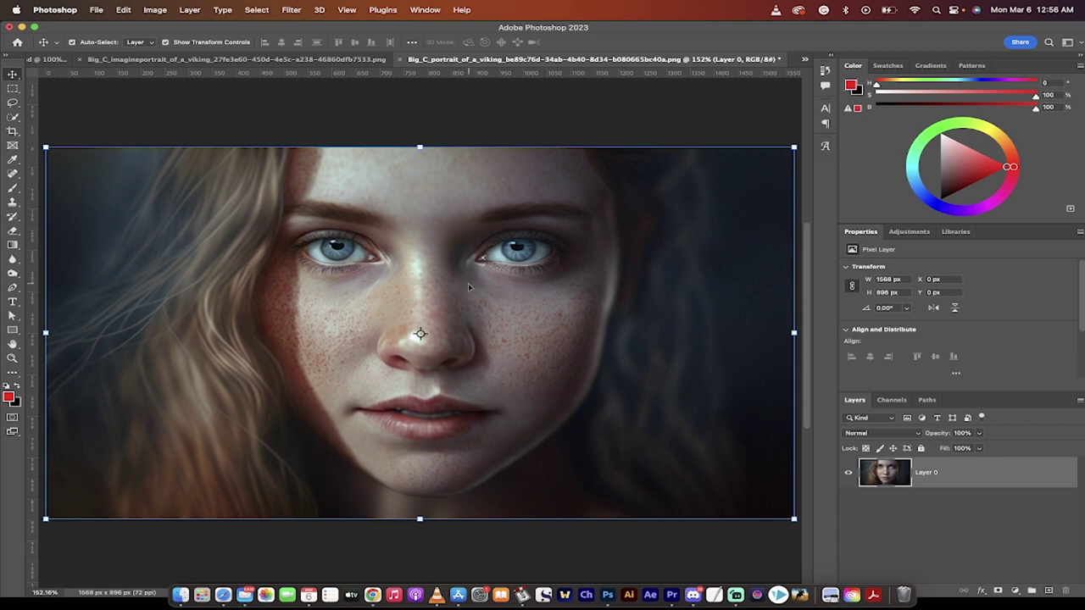
{"action": "key", "text": "super+minus"}
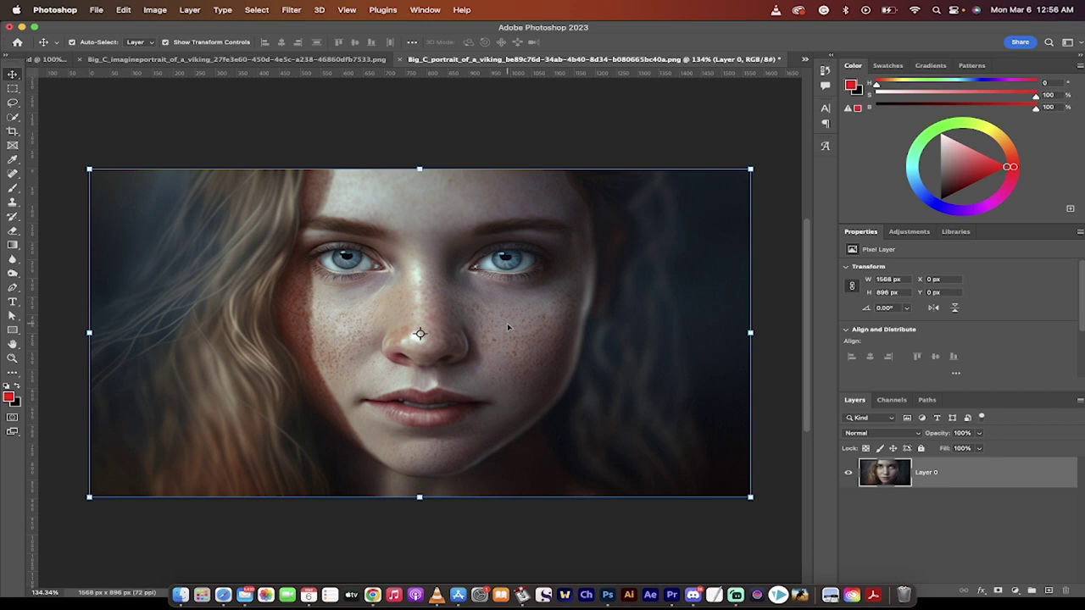
{"action": "key", "text": "super+minus"}
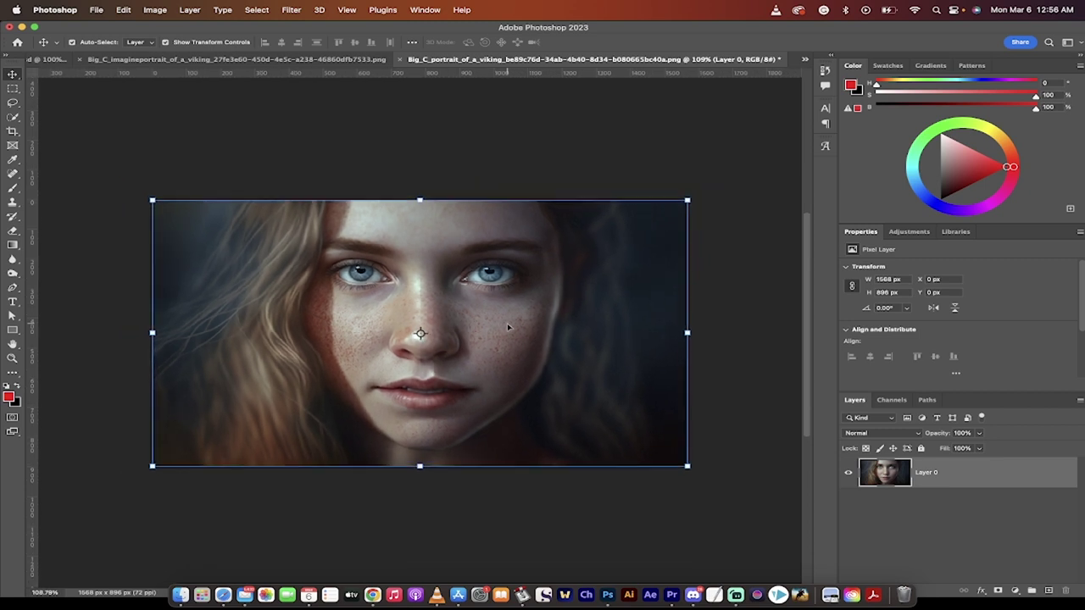
{"action": "left_click", "coordinate": [562, 150]}
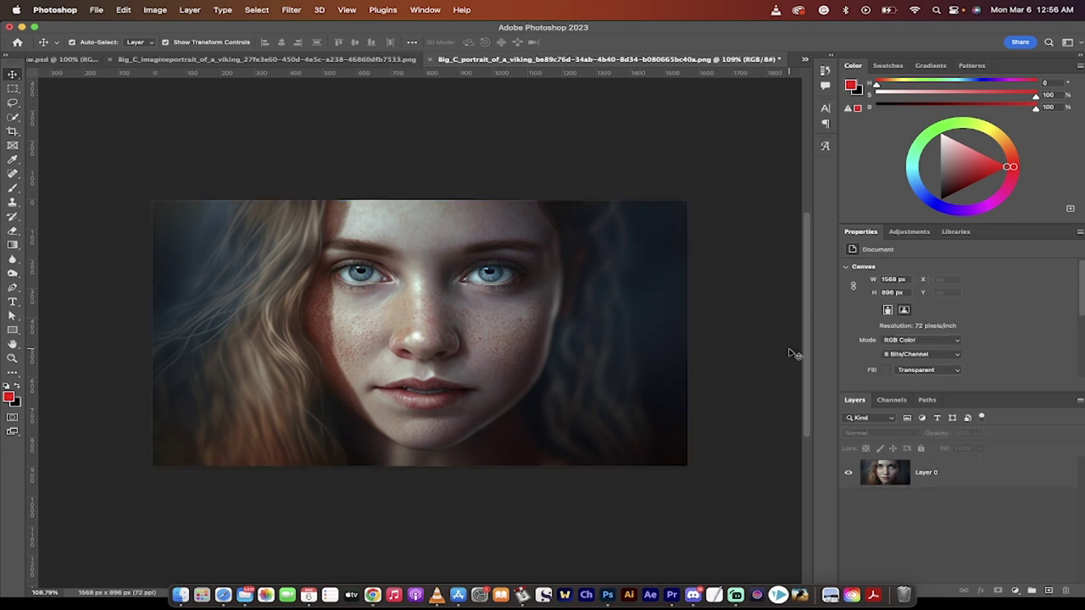
{"action": "left_click", "coordinate": [937, 473]}
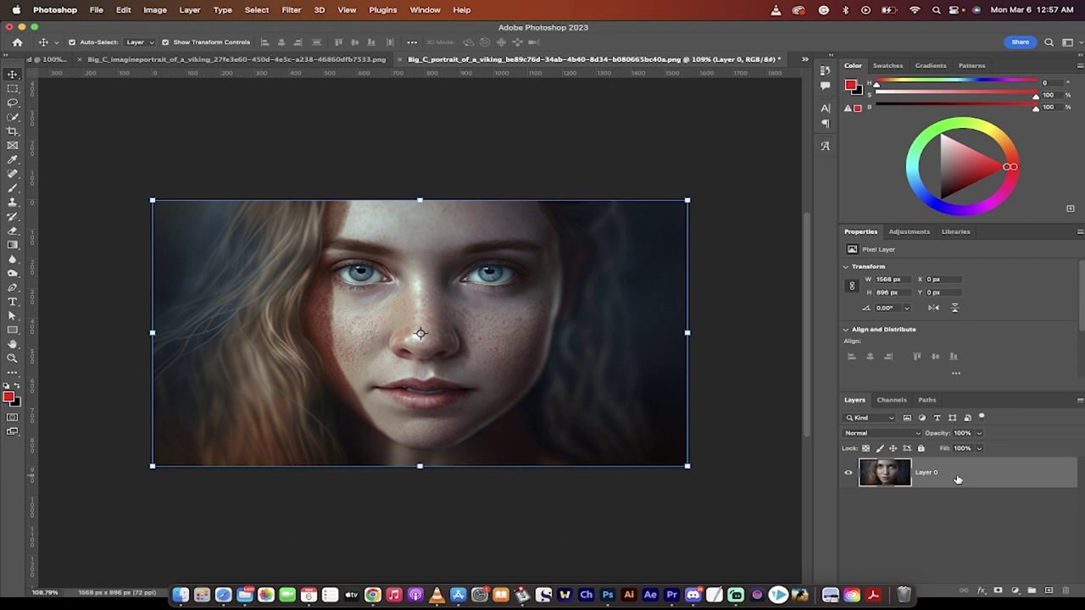
Step: Apply Filter > Blur > Lens Blur with the radius lowered from 13 to 6
{"action": "left_click", "coordinate": [291, 9]}
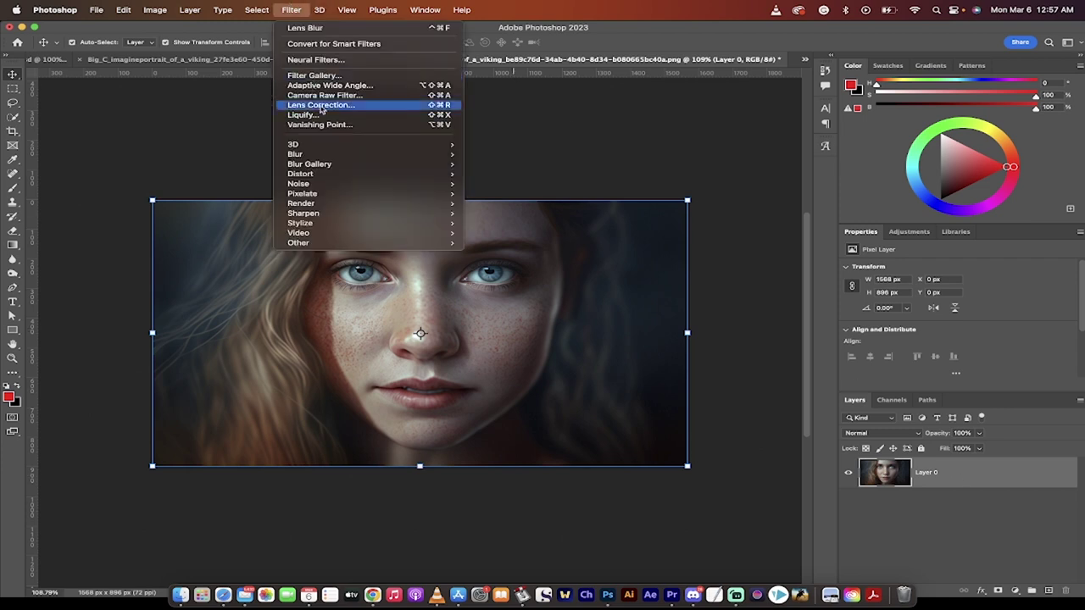
{"action": "mouse_move", "coordinate": [346, 216]}
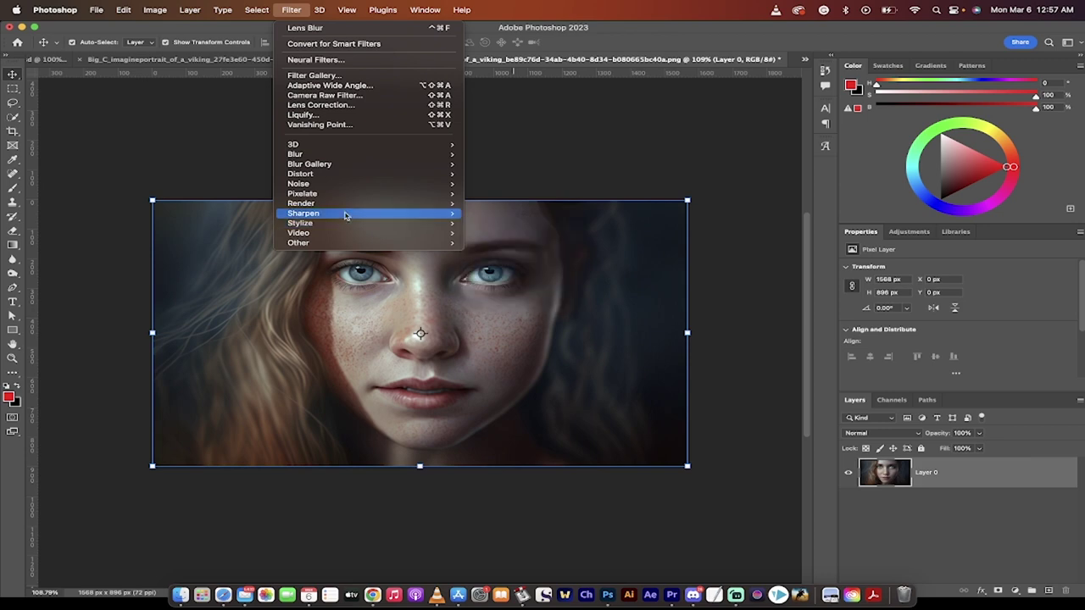
{"action": "mouse_move", "coordinate": [347, 154]}
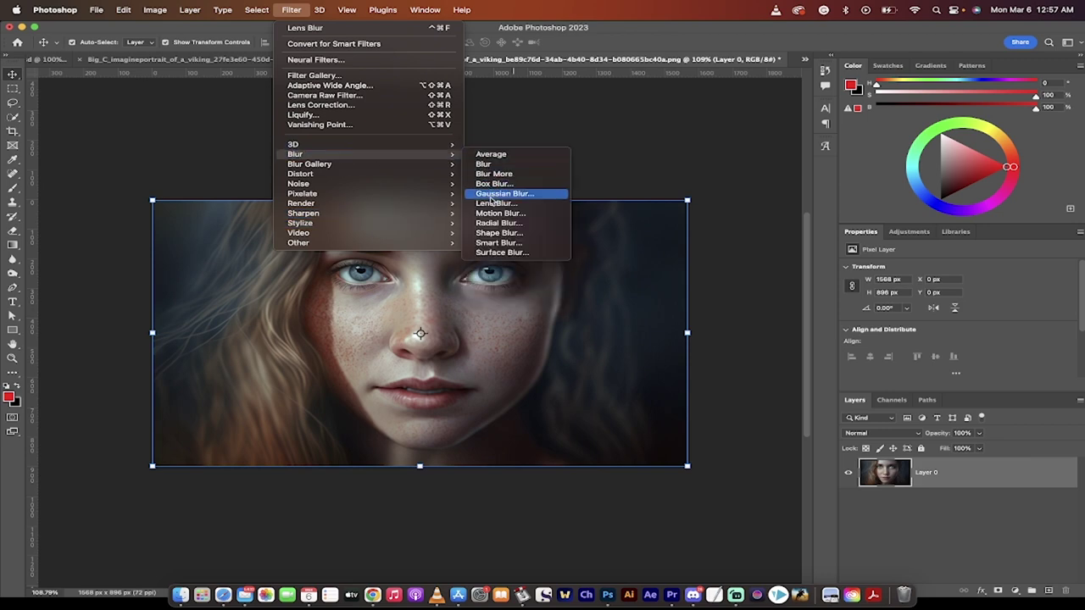
{"action": "left_click", "coordinate": [493, 202]}
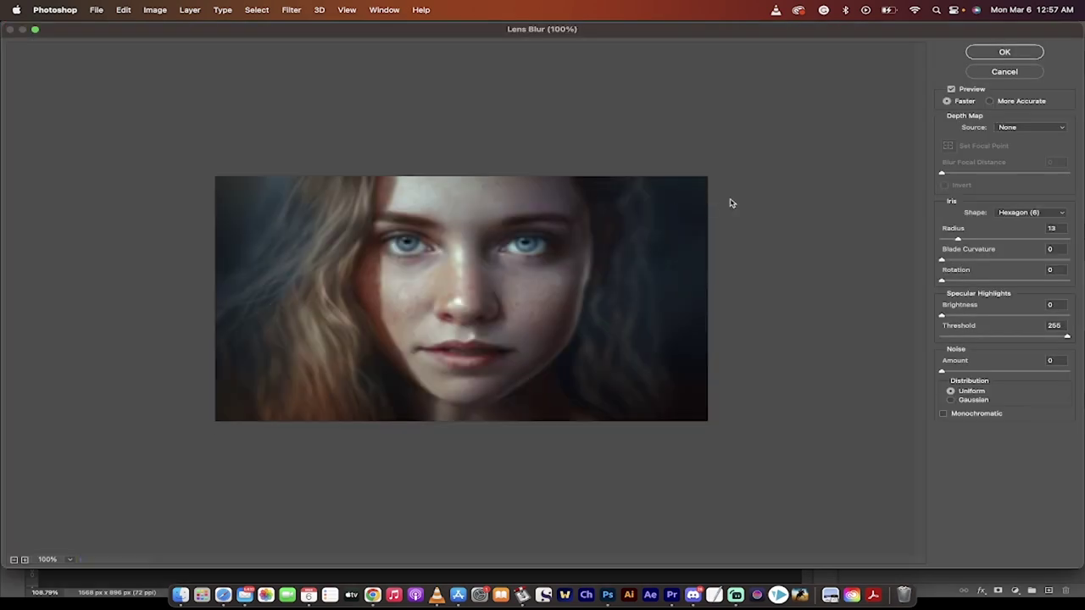
{"action": "left_click_drag", "start_coordinate": [957, 241], "coordinate": [947, 242]}
{"action": "left_click", "coordinate": [943, 374]}
{"action": "left_click", "coordinate": [1004, 53]}
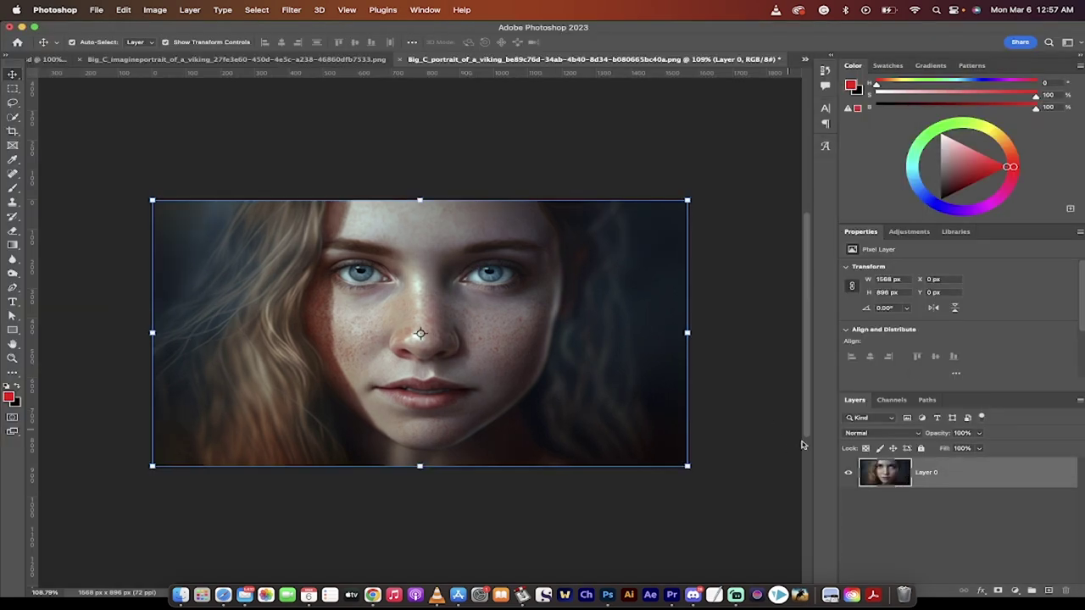
Step: Zoom in to check the blurred face, flatten the image, and switch back to Discord
{"action": "key", "text": "super+plus"}
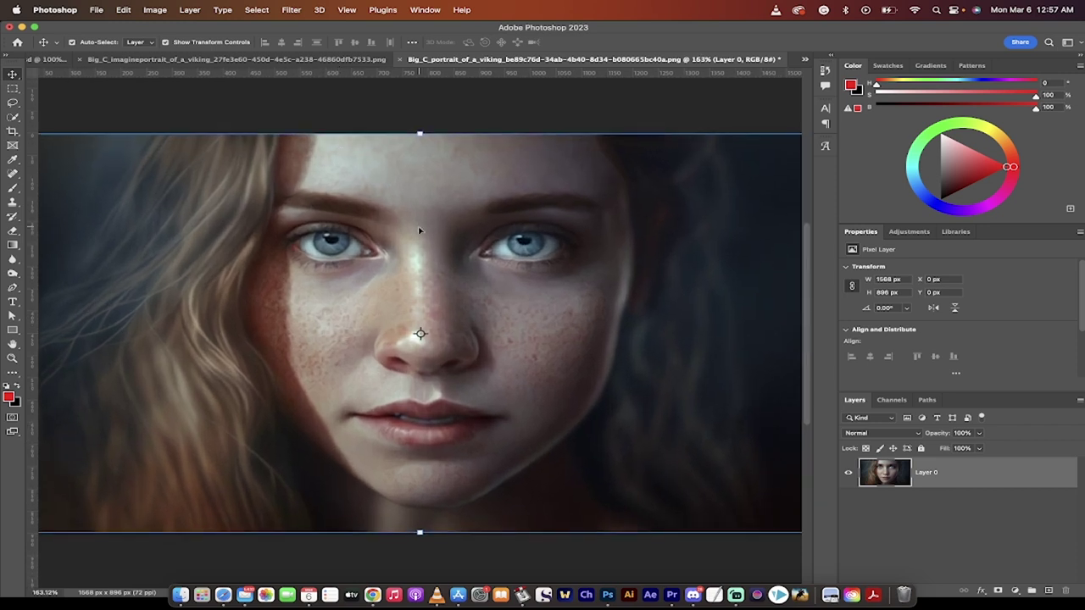
{"action": "key", "text": "super+0"}
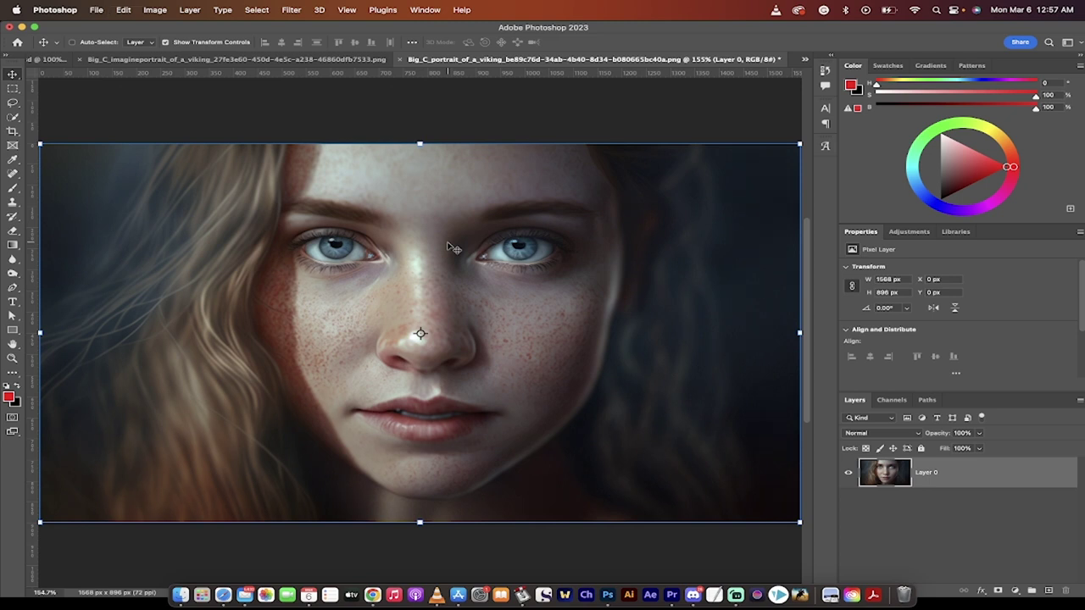
{"action": "key", "text": "super+shift+e"}
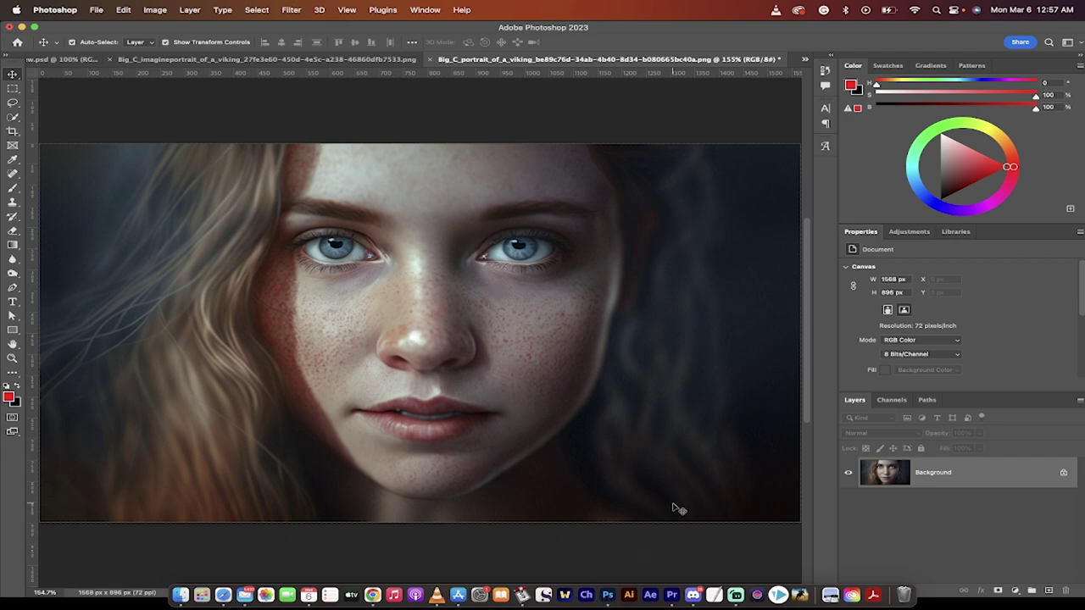
{"action": "left_click", "coordinate": [693, 596]}
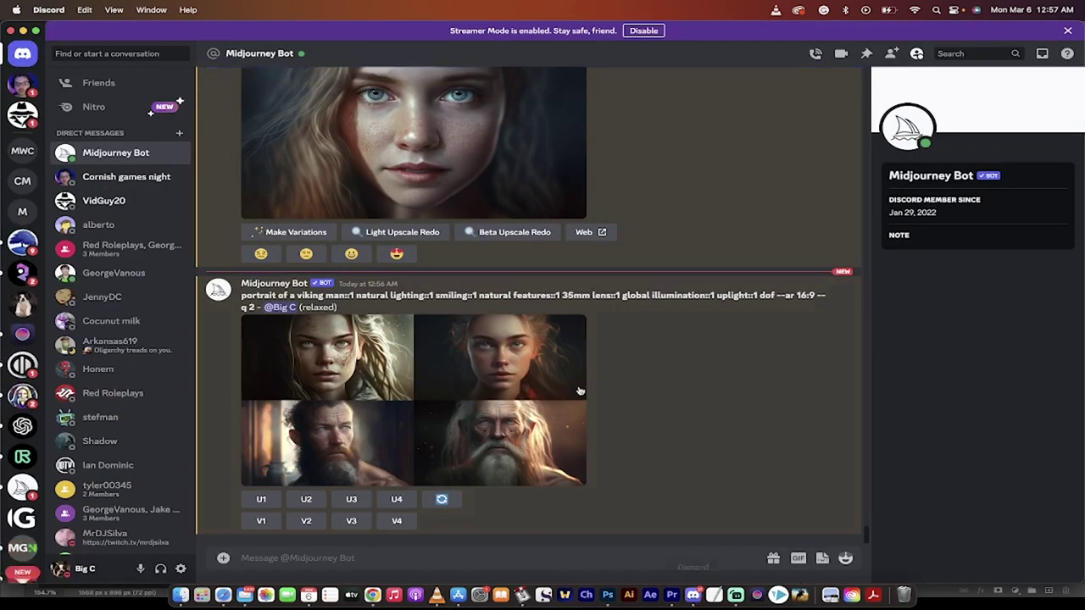
{"action": "left_click", "coordinate": [472, 372]}
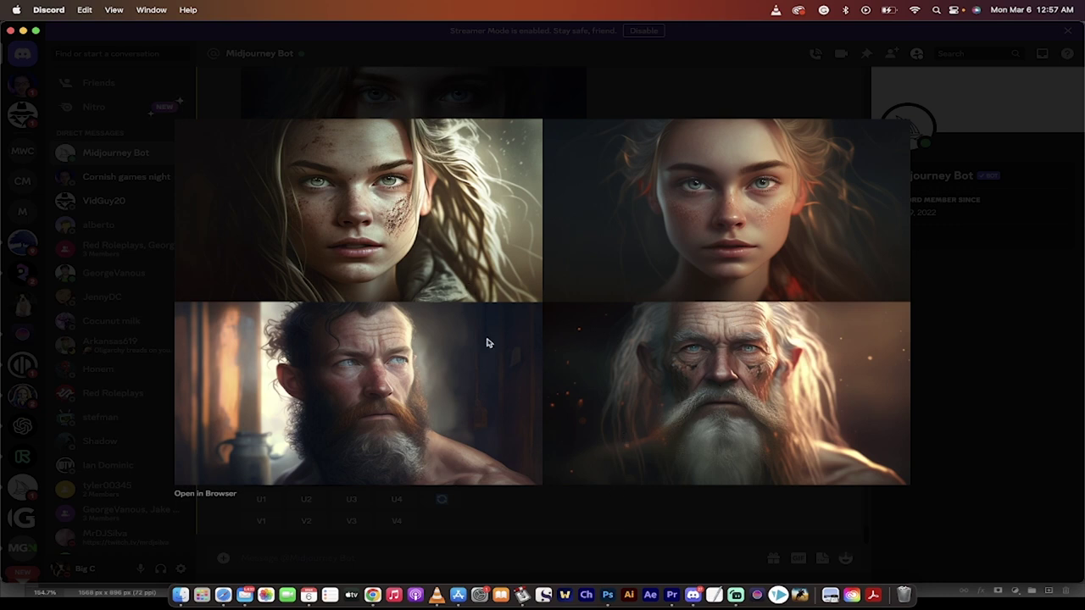
{"action": "left_click", "coordinate": [531, 527]}
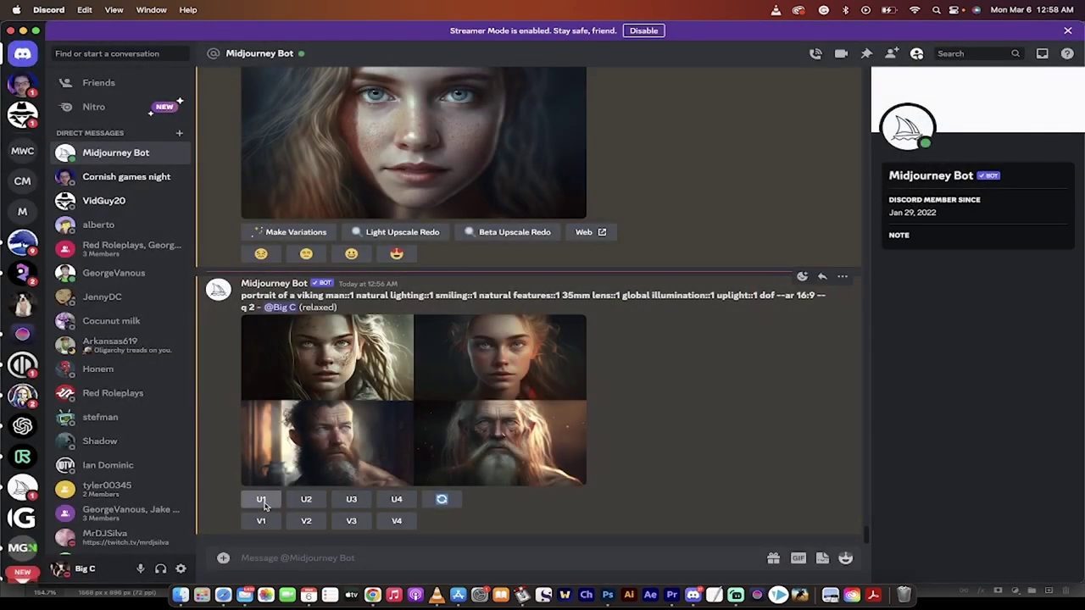
Step: Request upscales U1, U2 and U4 from the new viking grid
{"action": "left_click", "coordinate": [265, 503]}
{"action": "left_click", "coordinate": [298, 504]}
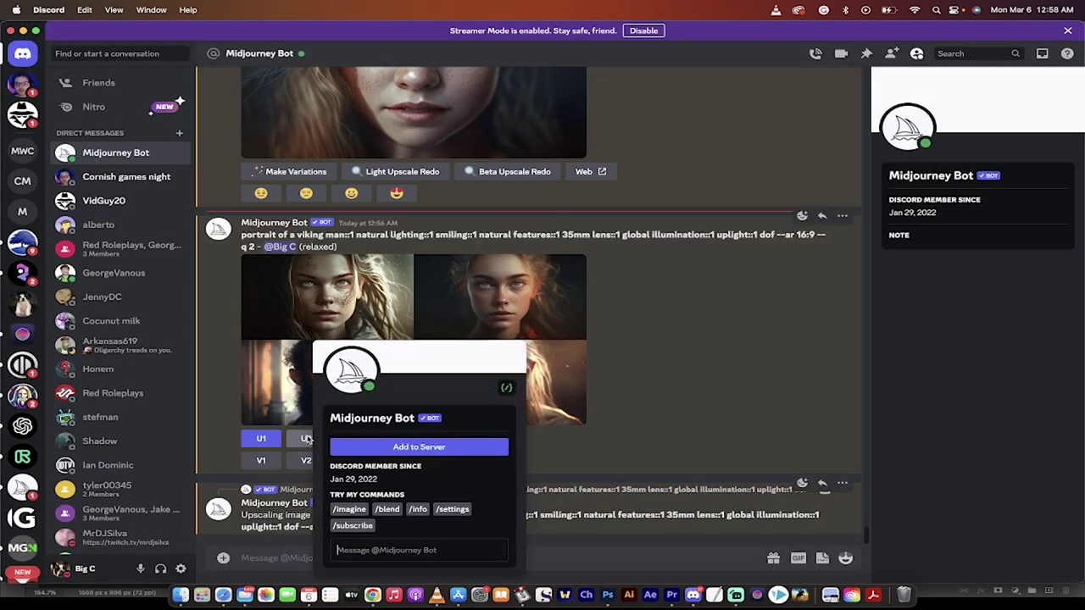
{"action": "left_click", "coordinate": [303, 439]}
{"action": "left_click", "coordinate": [396, 378]}
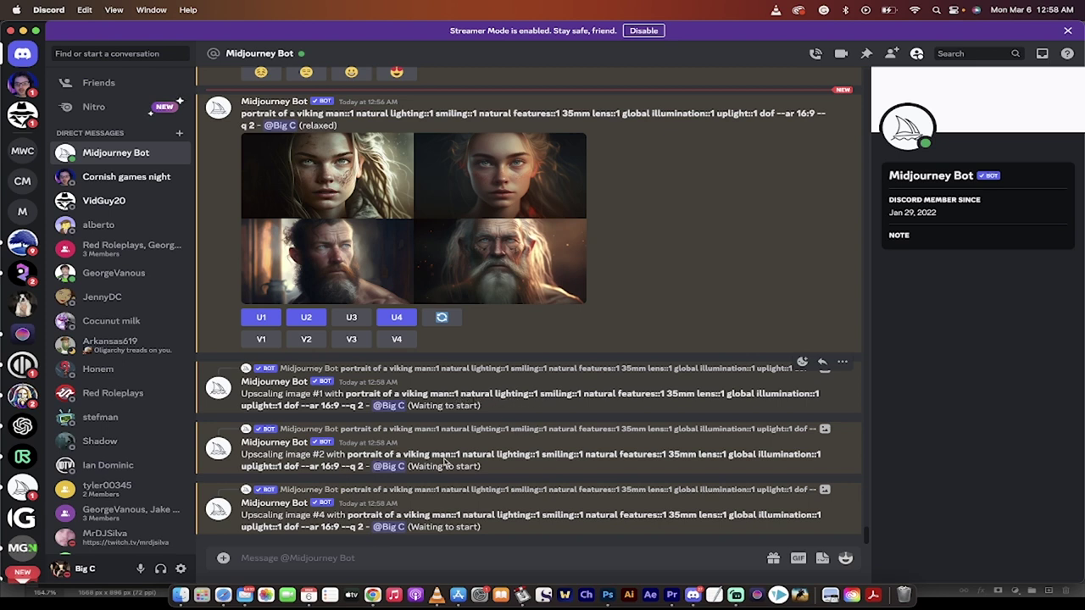
{"action": "left_click", "coordinate": [307, 560]}
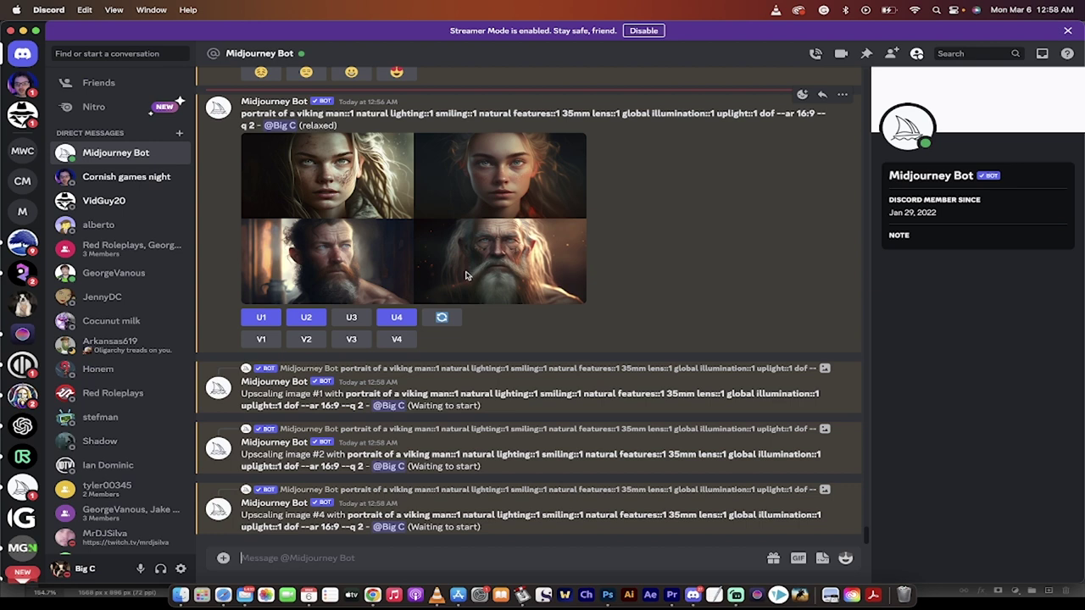